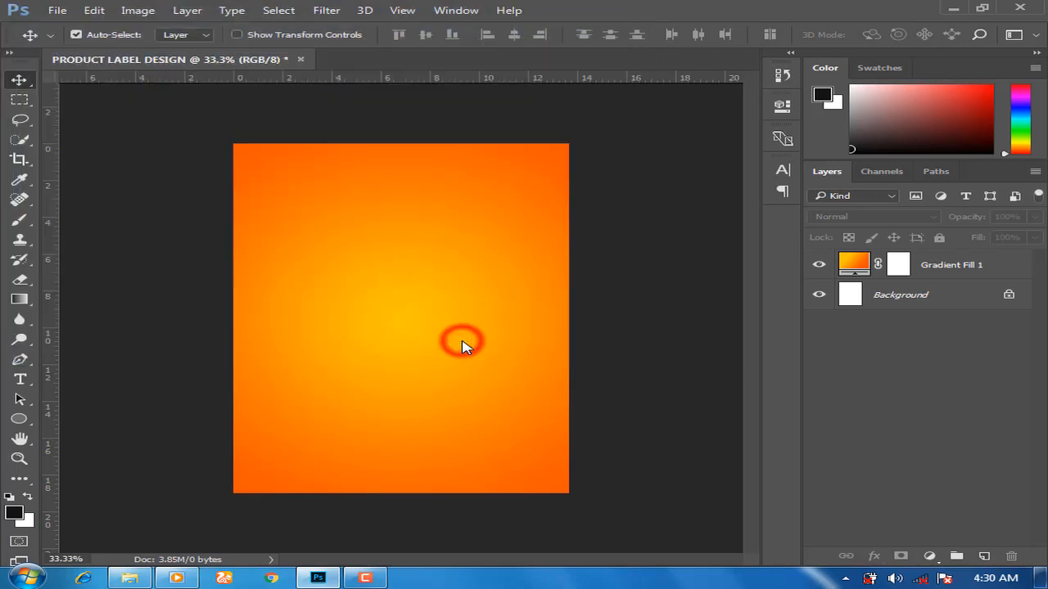
# - Enlarge the placed RED BLUE GREEN leaf image proportionally to about 311% at the canvas centre
pyautogui.moveTo(432, 302); pyautogui.dragTo(510, 281)
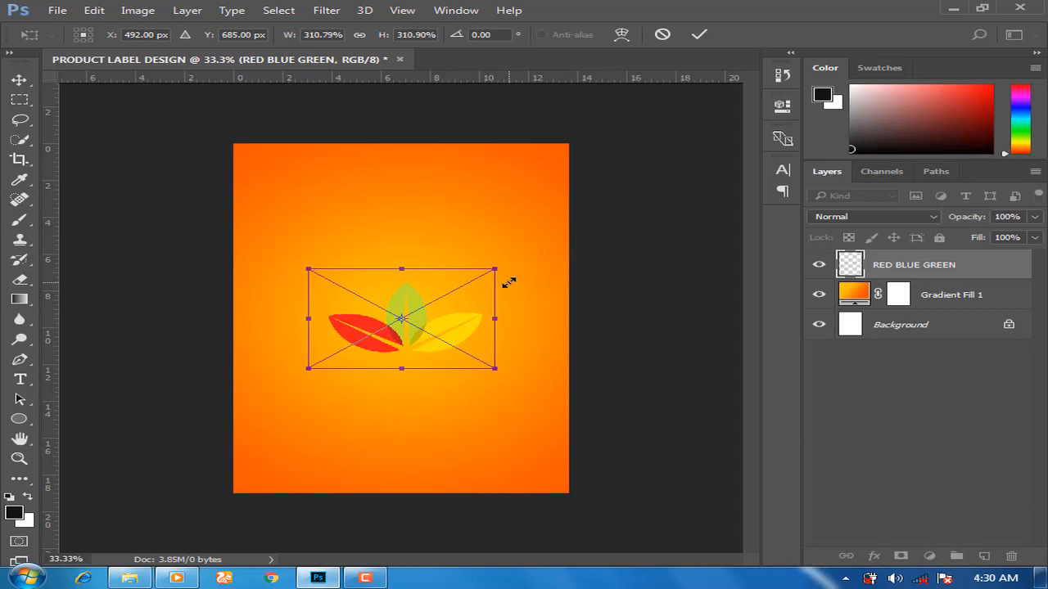
pyautogui.press('Return')
pyautogui.hotkey('ctrl', '0')
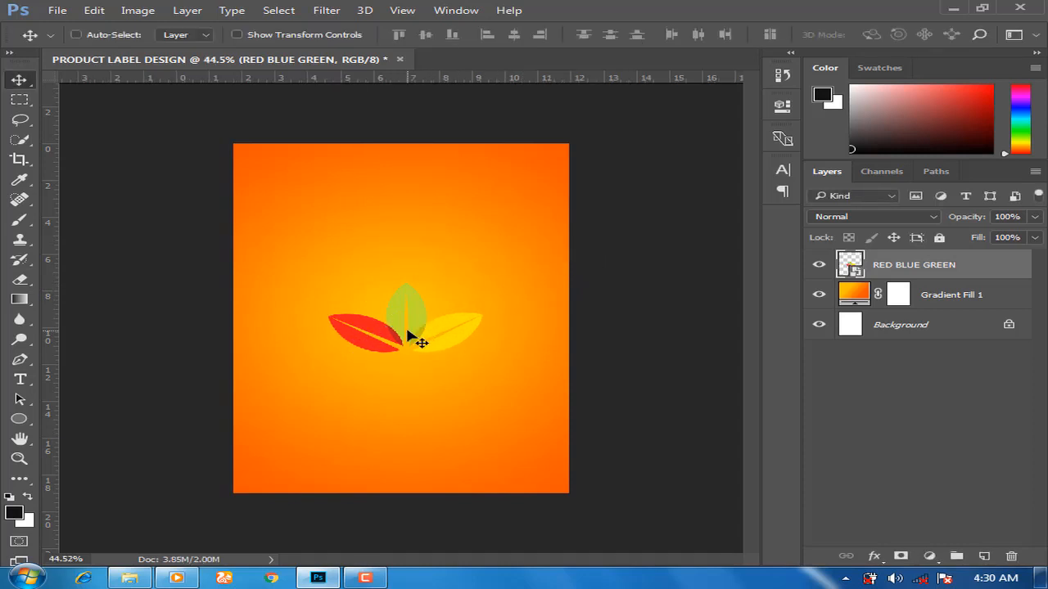
# - Move the RED BLUE GREEN leaf graphic straight up to the upper part of the label
pyautogui.keyDown('ctrl'); pyautogui.click(416, 329); pyautogui.keyUp('ctrl')
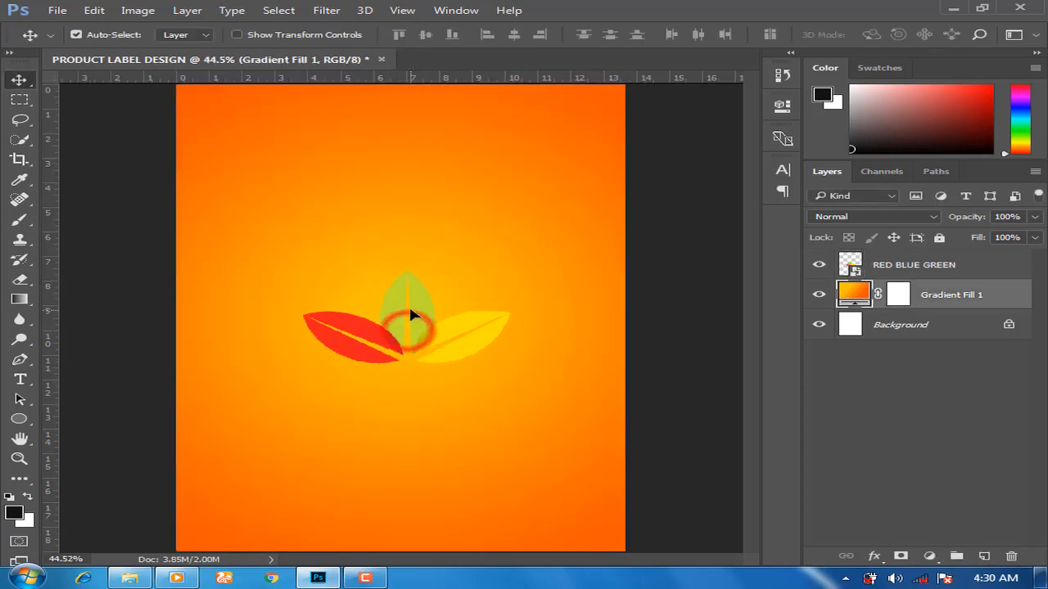
pyautogui.click(940, 270)
pyautogui.hotkey('ctrl', 't')
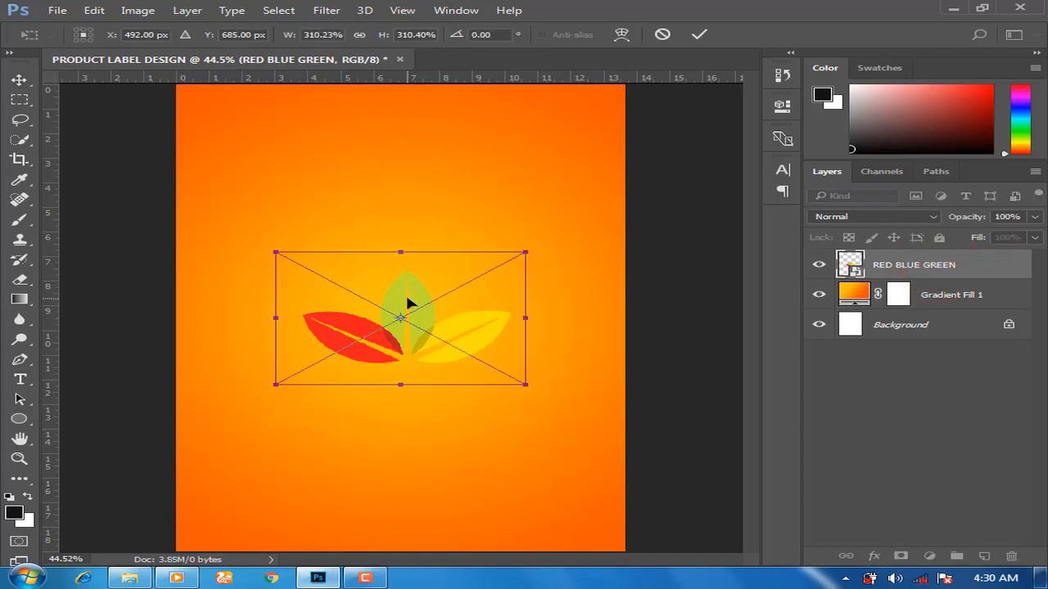
pyautogui.moveTo(410, 303); pyautogui.dragTo(412, 160)
pyautogui.press('Return')
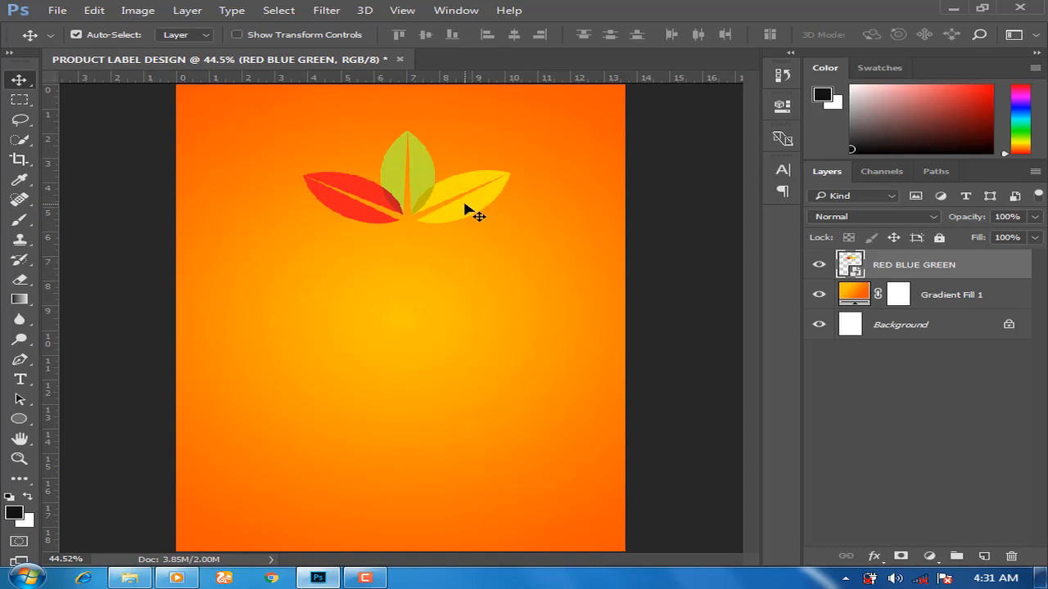
# - Add a 10 px white outside stroke at 100% opacity to the RED BLUE GREEN leaf layer
pyautogui.click(873, 557)
pyautogui.click(873, 411)
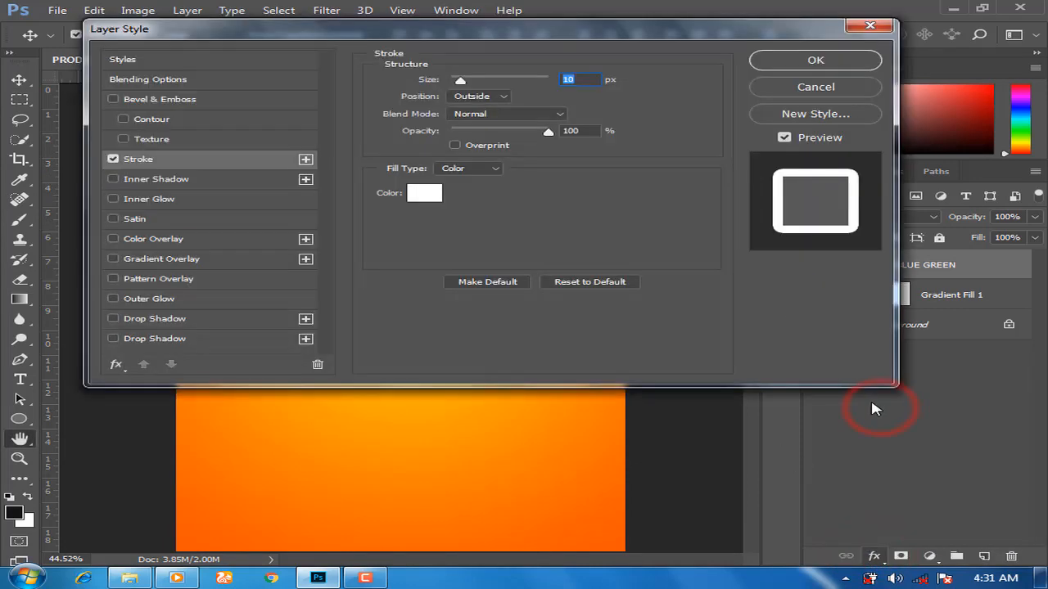
pyautogui.moveTo(464, 37); pyautogui.dragTo(627, 63)
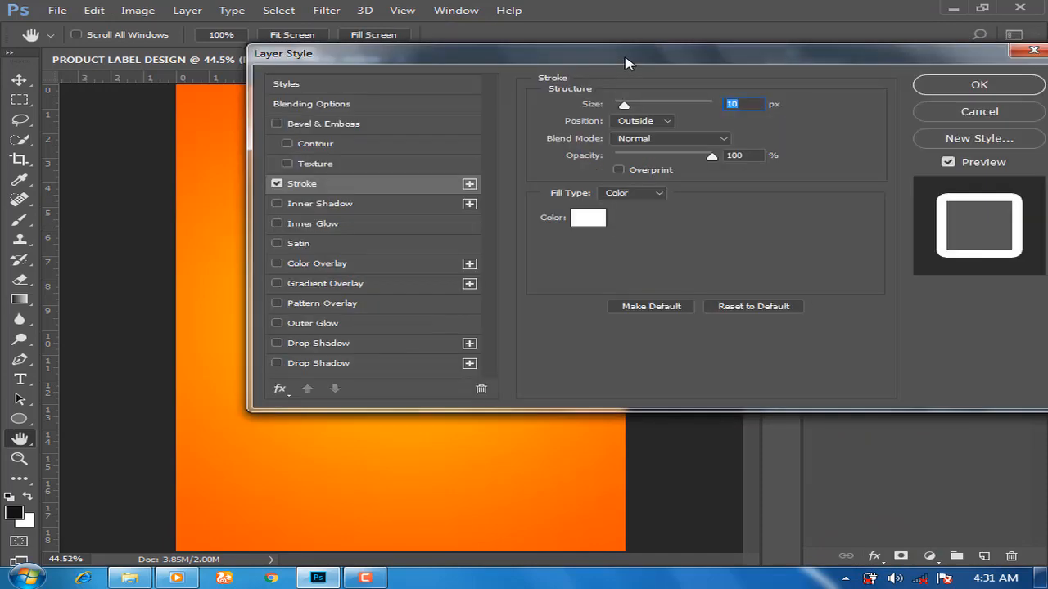
pyautogui.click(950, 87)
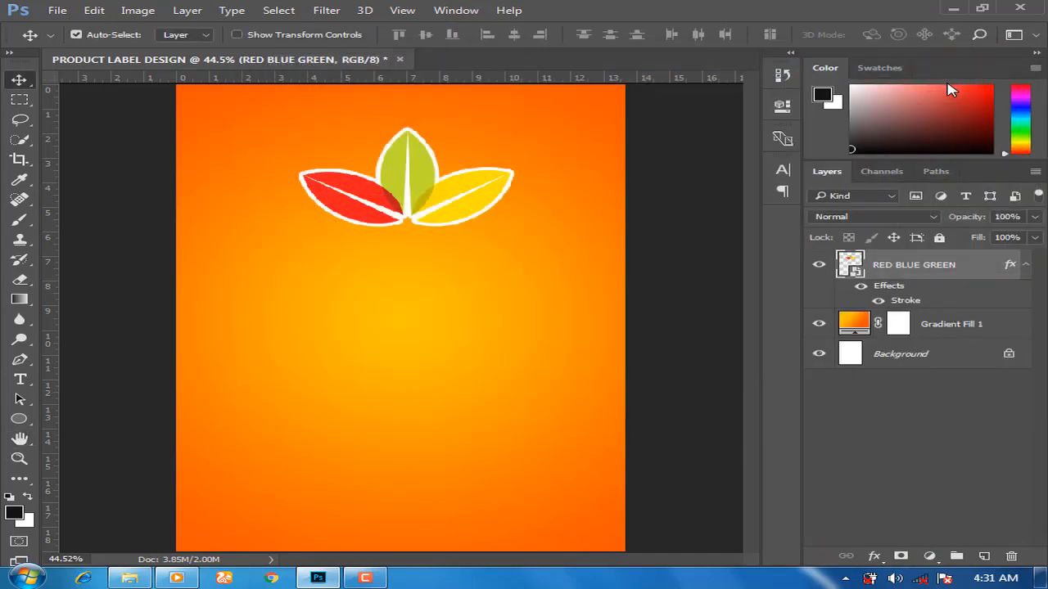
# - Add a Multiply drop shadow to the leaf layer with 27% opacity, 90° angle, 17 px distance and 21 px size
pyautogui.hotkey('ctrl', '-')
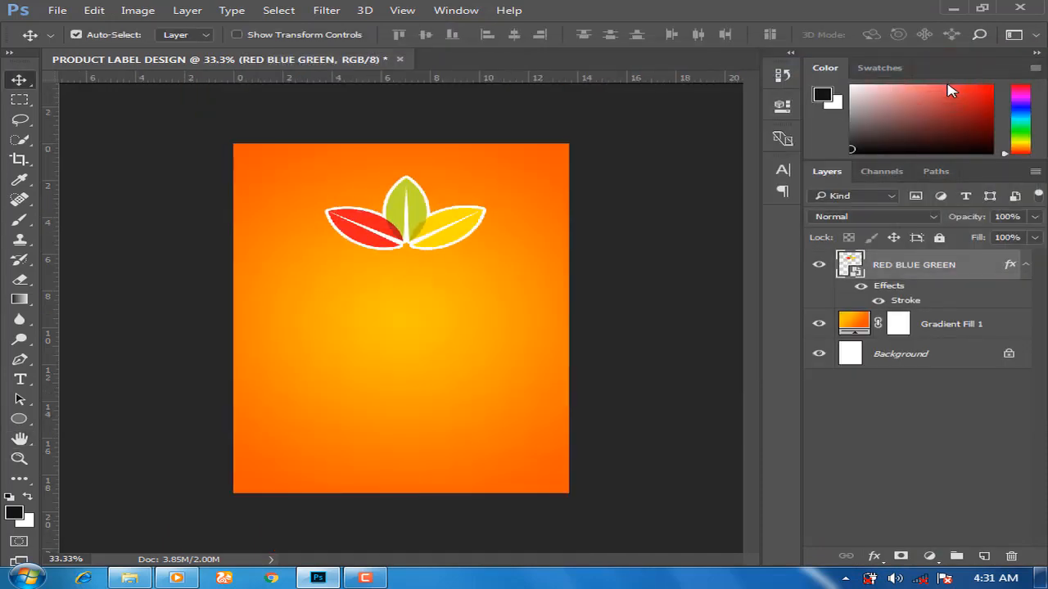
pyautogui.click(19, 80)
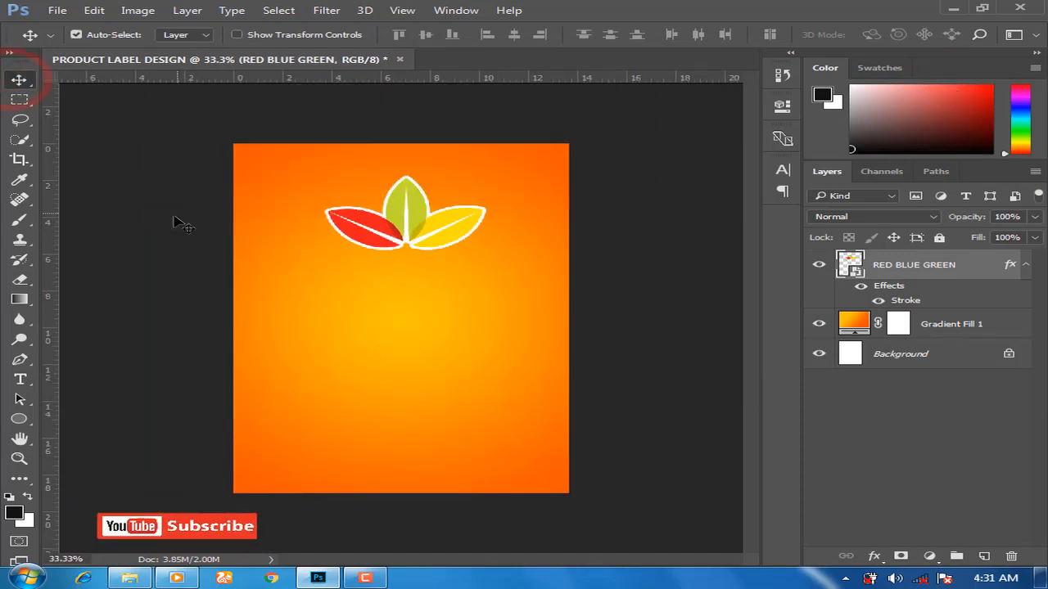
pyautogui.click(873, 556)
pyautogui.click(881, 540)
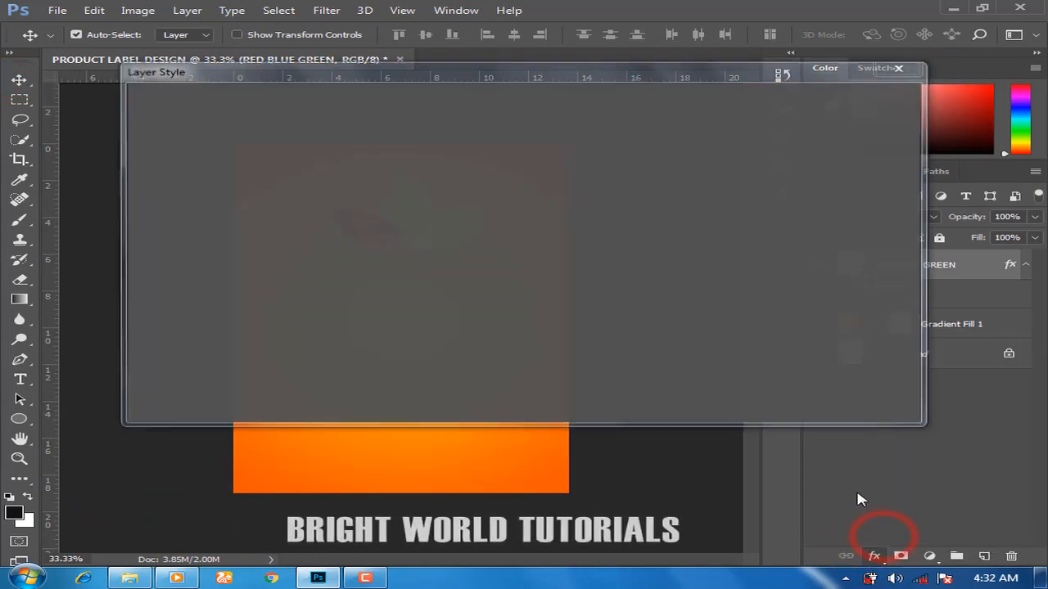
pyautogui.moveTo(442, 72)
pyautogui.mouseDown()
pyautogui.moveTo(882, 75)
pyautogui.moveTo(457, 75)
pyautogui.mouseUp()
pyautogui.hotkey('ctrl', '+')
pyautogui.click(898, 99)
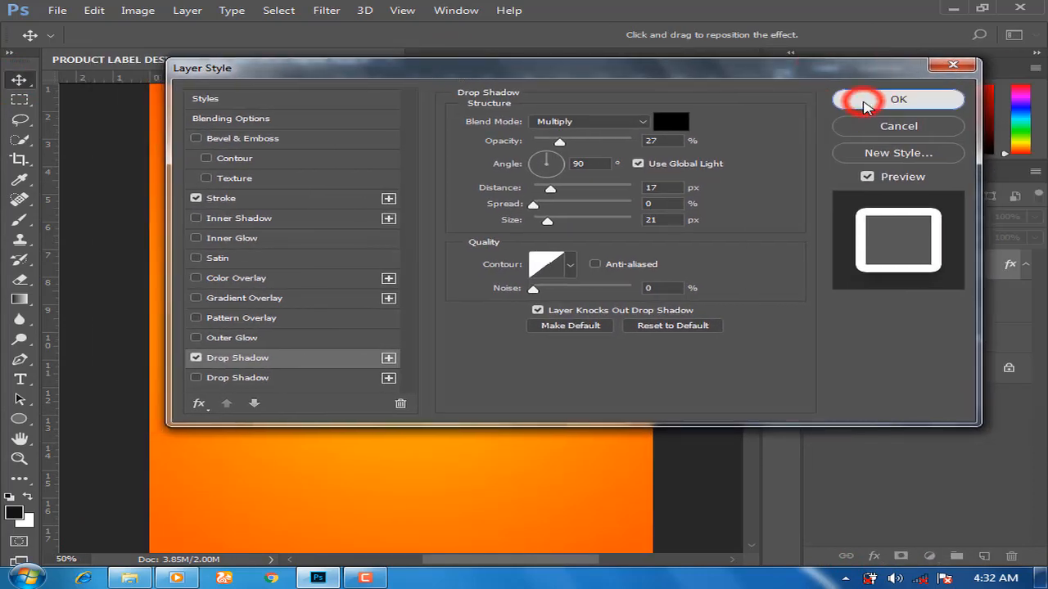
# - Add the text "Ultimate" below the red leaf in the Streetwear font at 48 pt
pyautogui.click(20, 379)
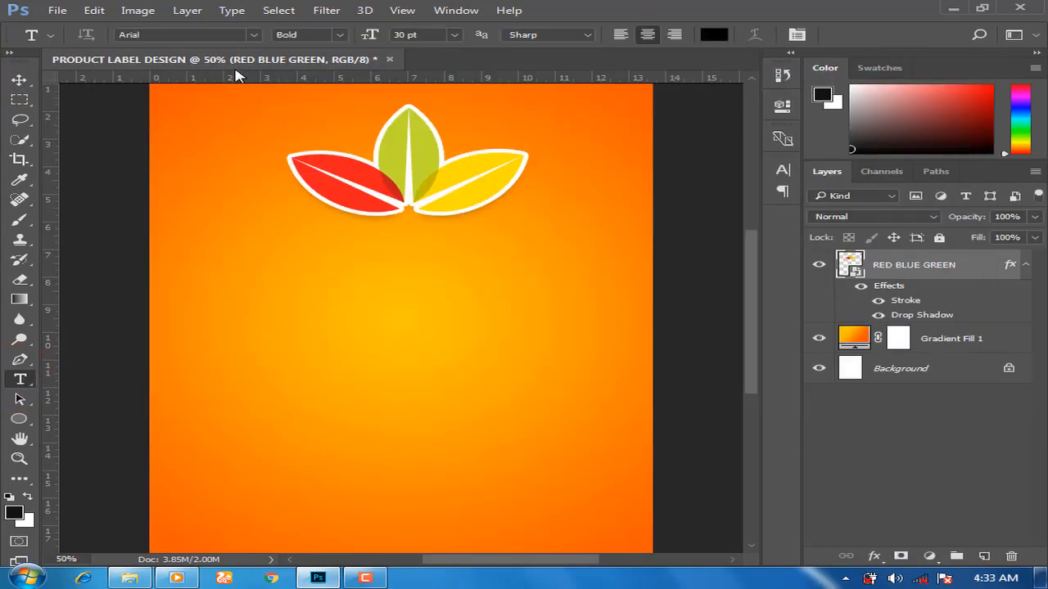
pyautogui.click(253, 39)
pyautogui.click(194, 83)
pyautogui.click(454, 36)
pyautogui.click(440, 276)
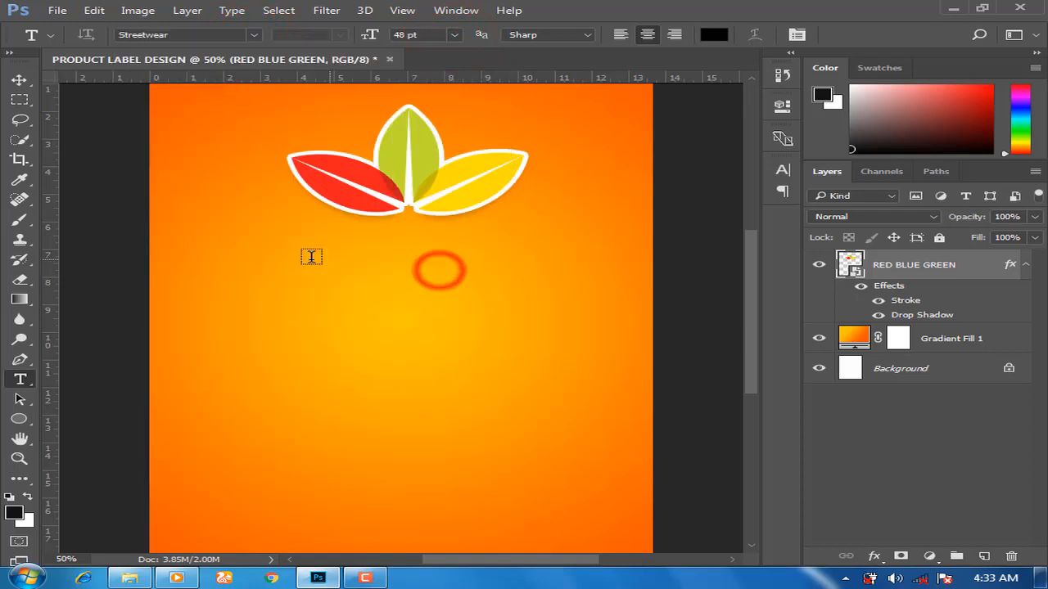
pyautogui.click(268, 240)
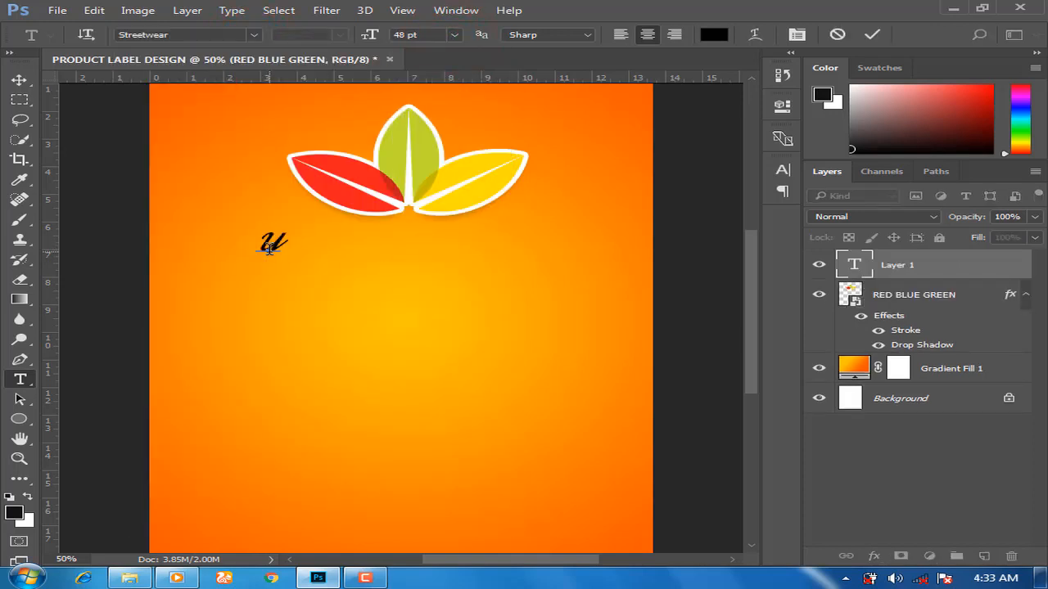
pyautogui.write('Ultimate')
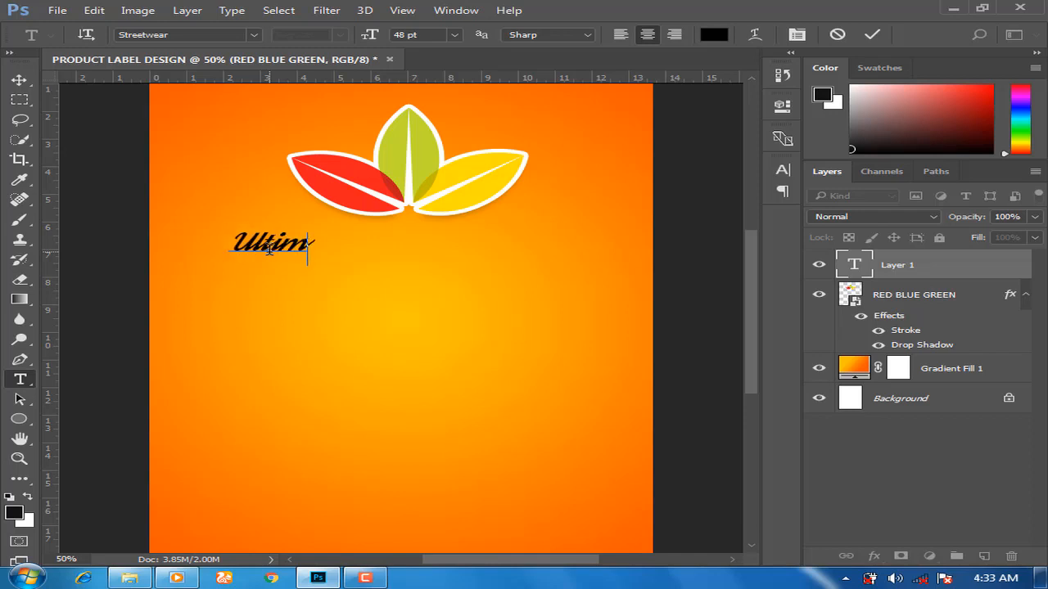
# - Scale the Ultimate text proportionally to about 243% and position it centred over the base of the leaves
pyautogui.click(20, 79)
pyautogui.hotkey('ctrl', 't')
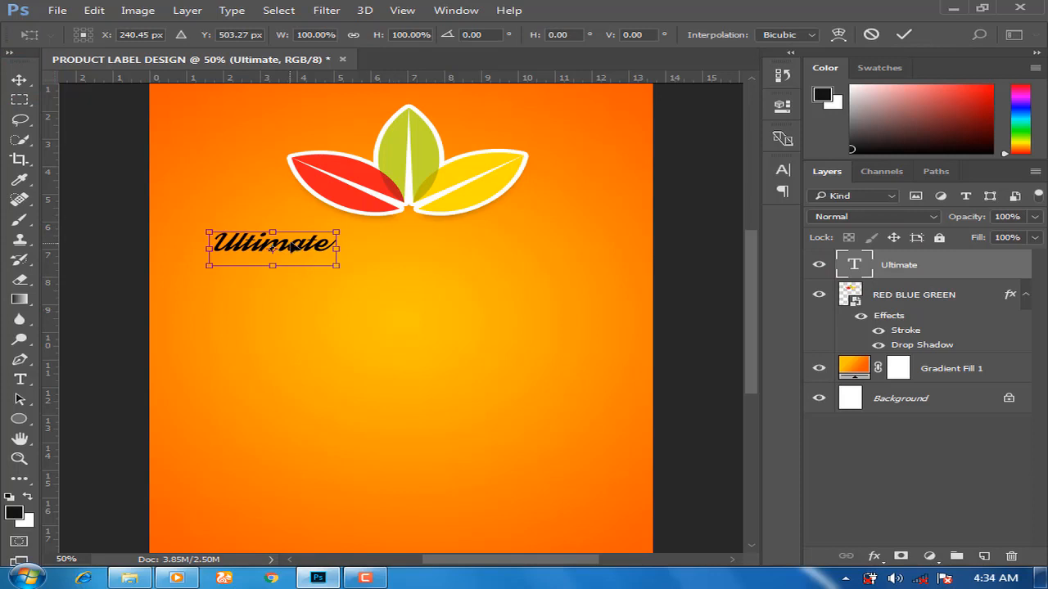
pyautogui.moveTo(291, 247); pyautogui.dragTo(533, 323)
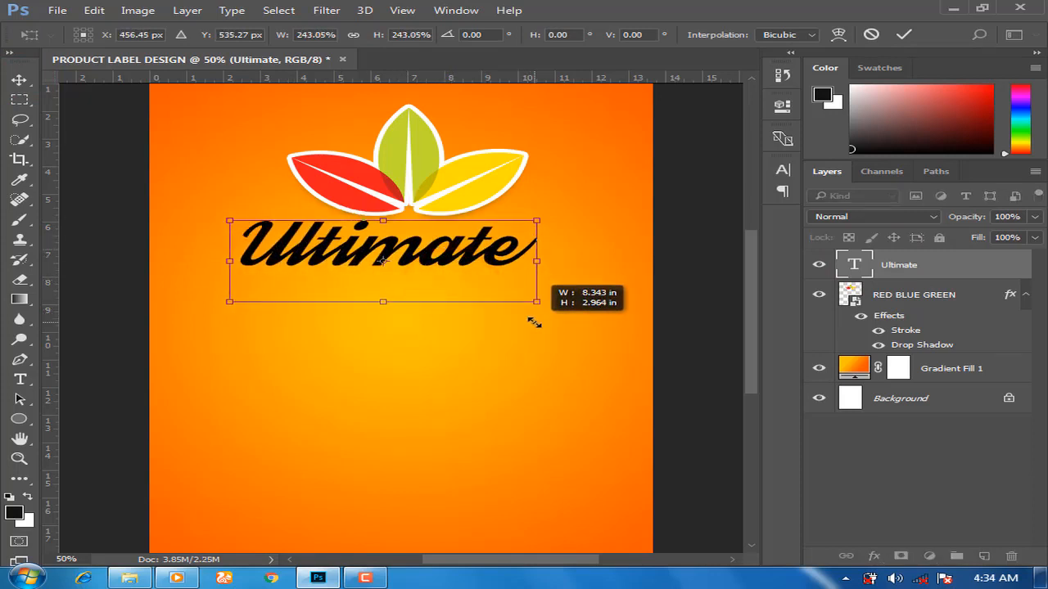
pyautogui.press('Return')
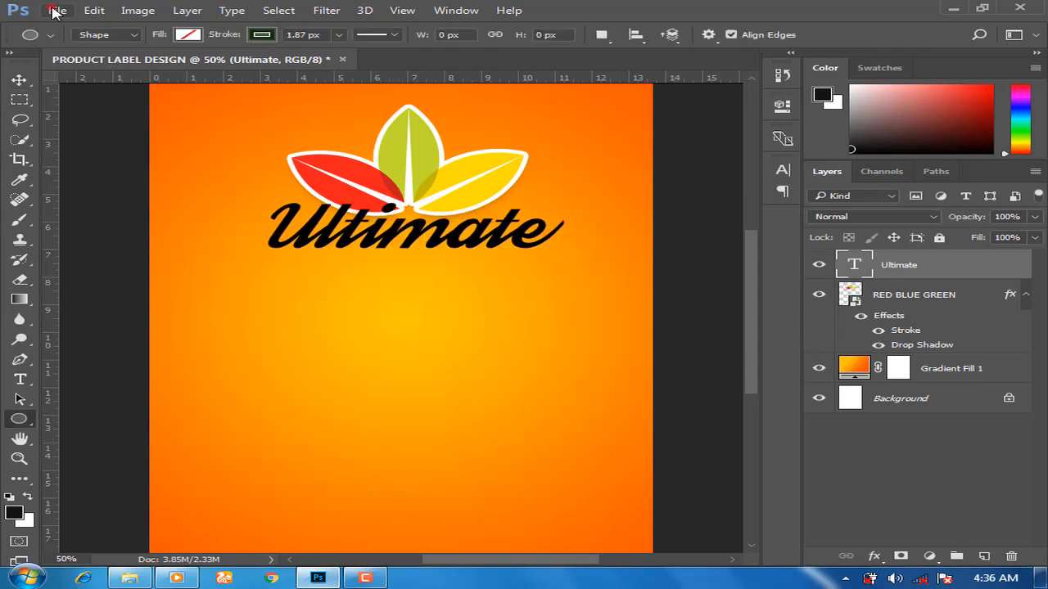
# - Embed the FRUIT LOGO JUIE colour swatch image, slightly enlarged, in the empty area below the Ultimate text
pyautogui.click(54, 12)
pyautogui.click(72, 293)
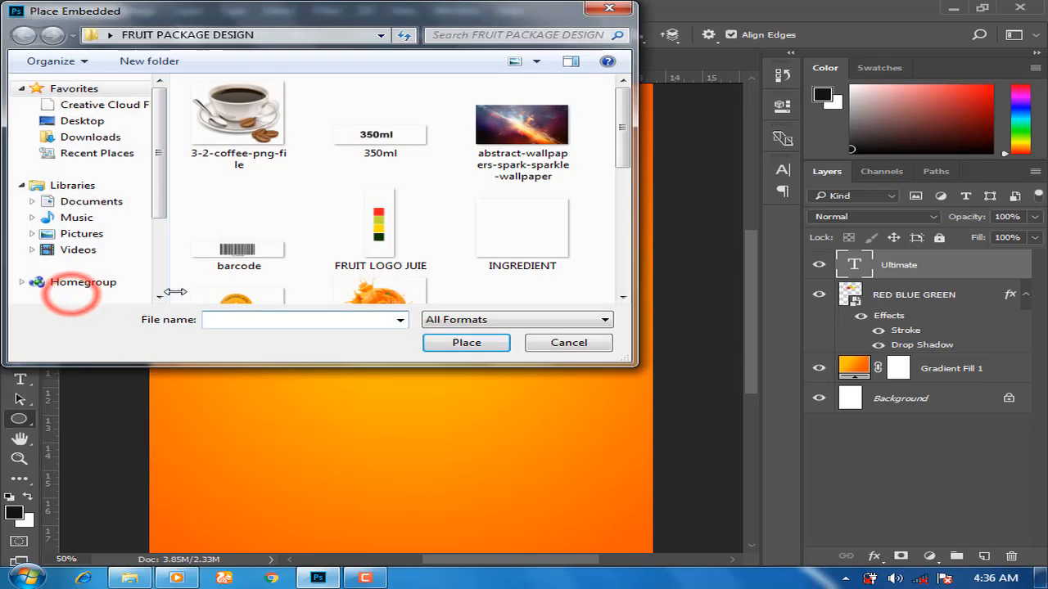
pyautogui.click(379, 218)
pyautogui.click(453, 342)
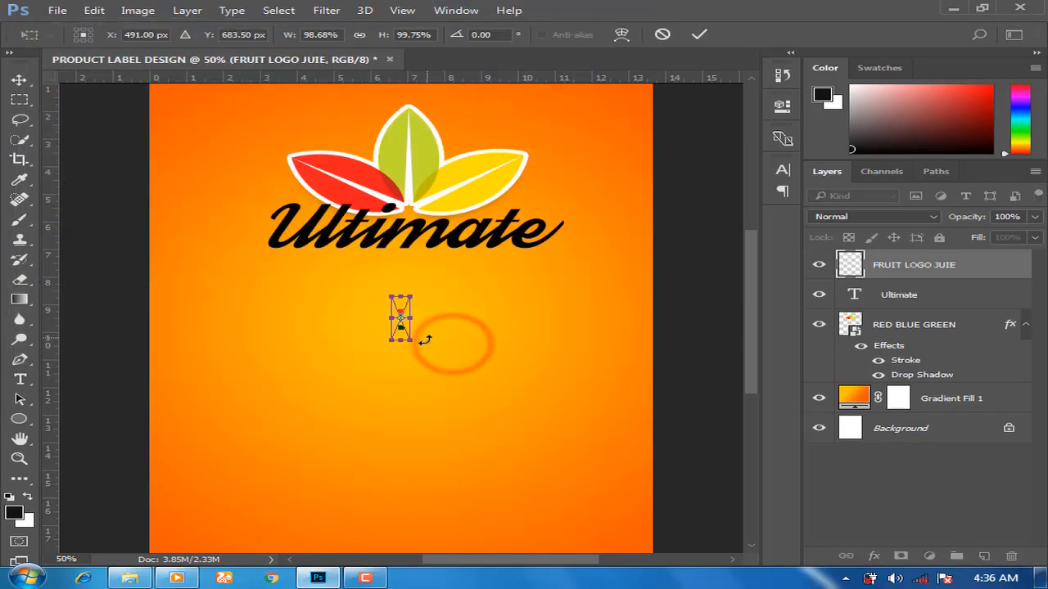
pyautogui.moveTo(412, 344); pyautogui.dragTo(433, 388)
pyautogui.press('Return')
pyautogui.click(20, 79)
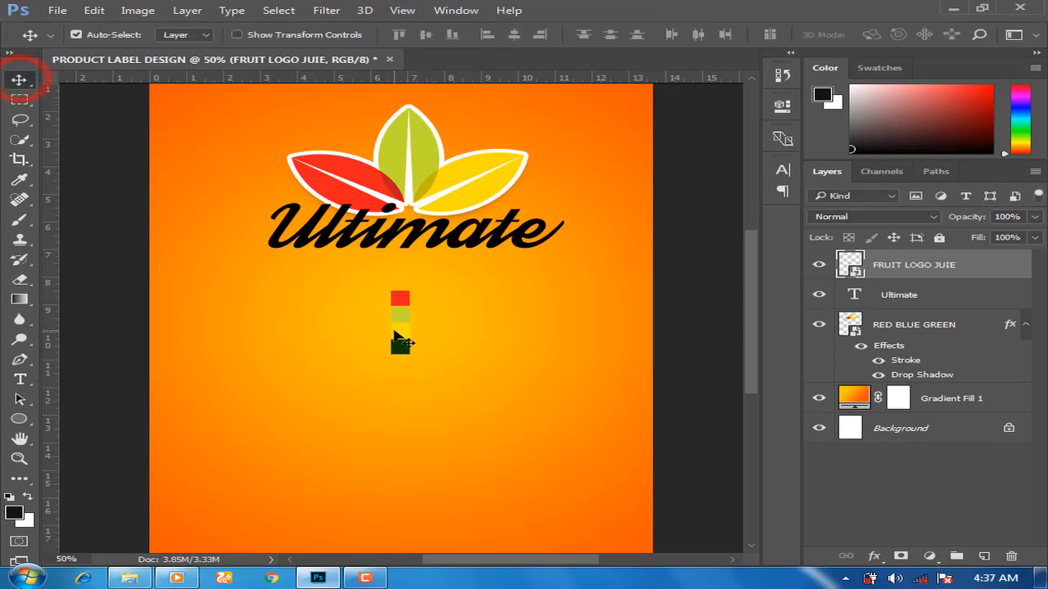
pyautogui.moveTo(399, 342); pyautogui.dragTo(332, 383)
# - Recolour the Ultimate text to dark green 0f3a00 by sampling the darkest swatch of the placed colour strip
pyautogui.click(955, 300)
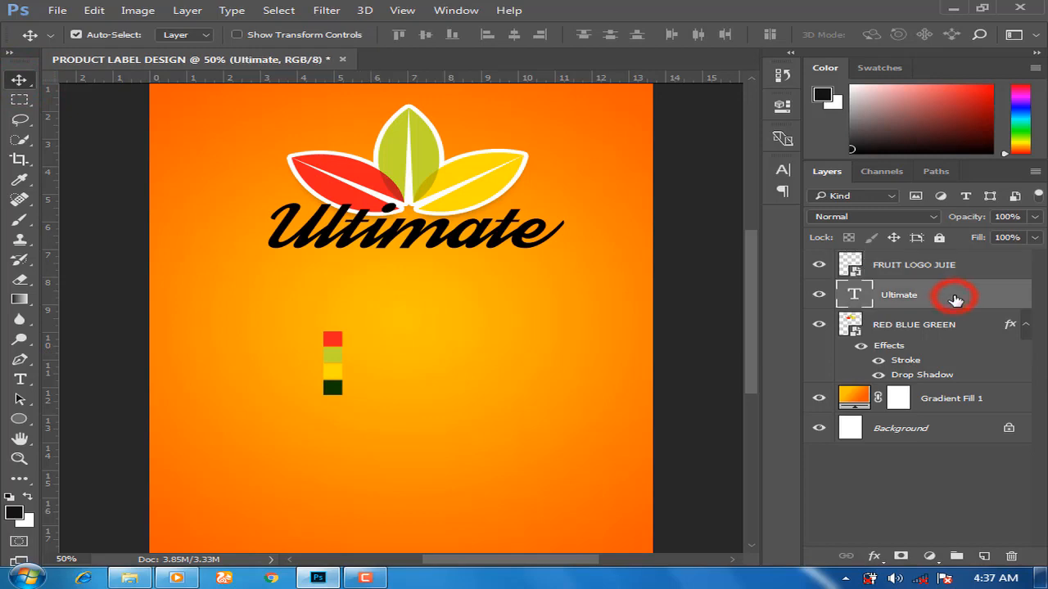
pyautogui.click(782, 170)
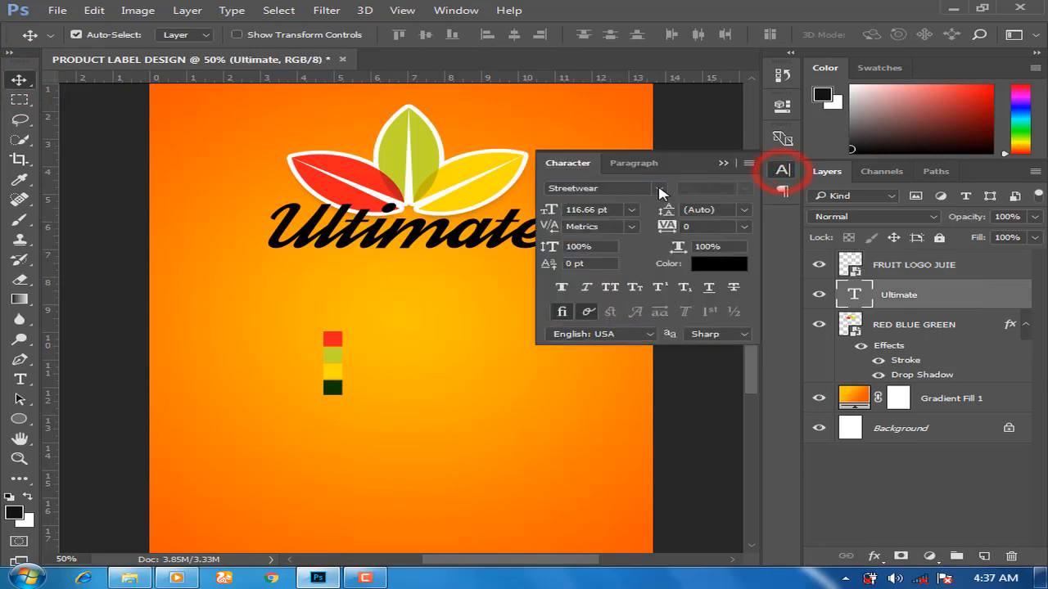
pyautogui.click(720, 268)
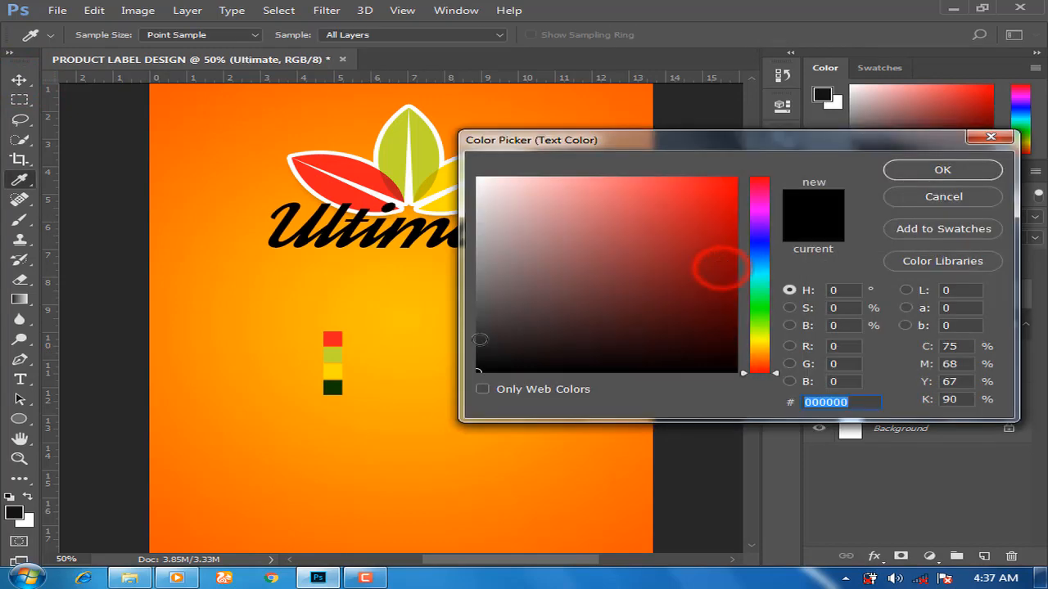
pyautogui.click(333, 387)
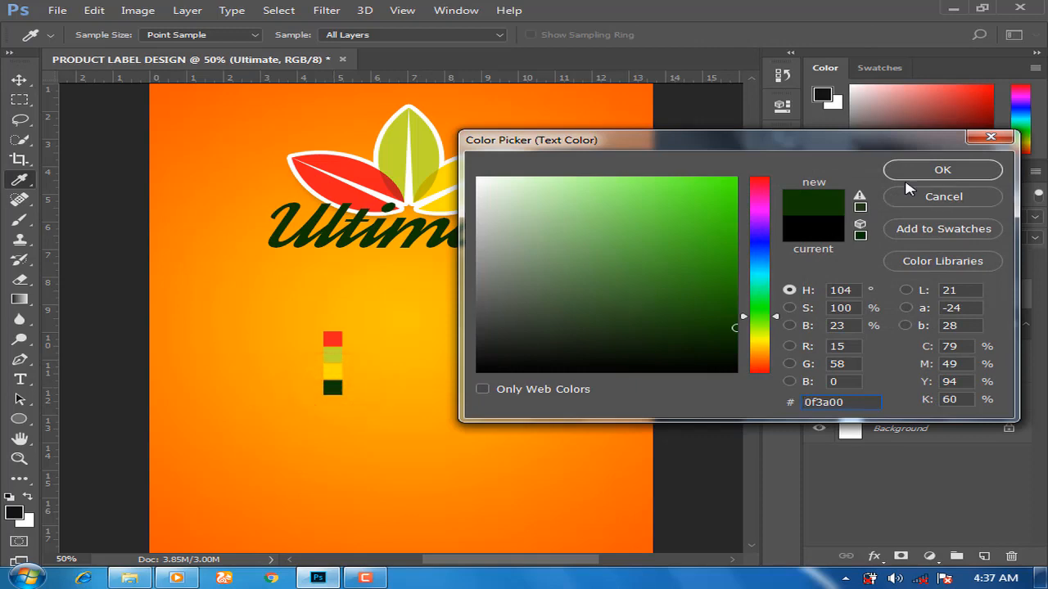
pyautogui.click(933, 171)
pyautogui.click(721, 164)
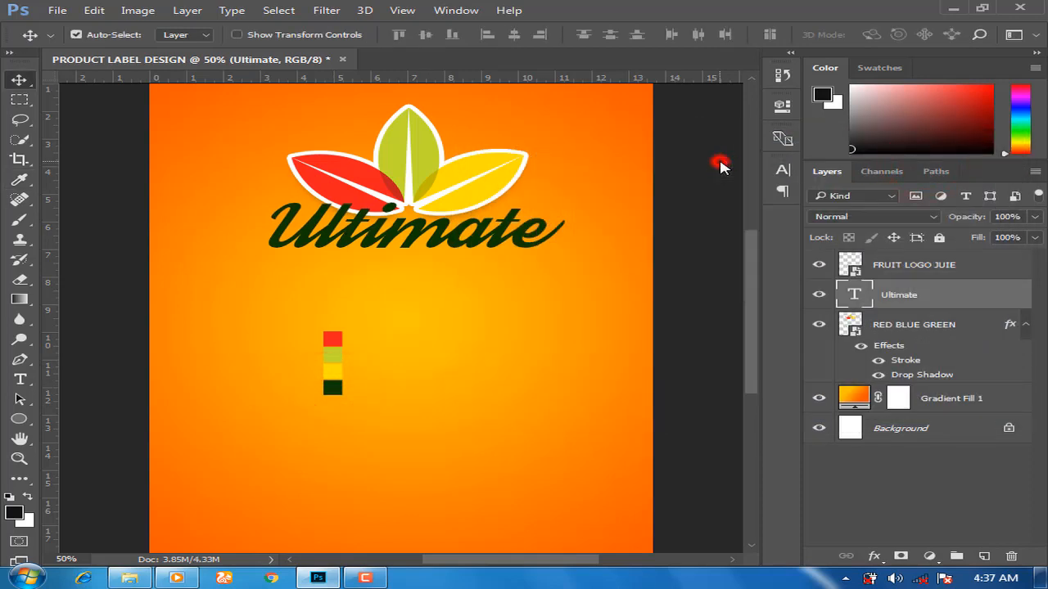
# - Move the colour swatches to the label's lower-right corner and reorder their layer to just above Gradient Fill 1
pyautogui.moveTo(330, 376); pyautogui.dragTo(629, 524)
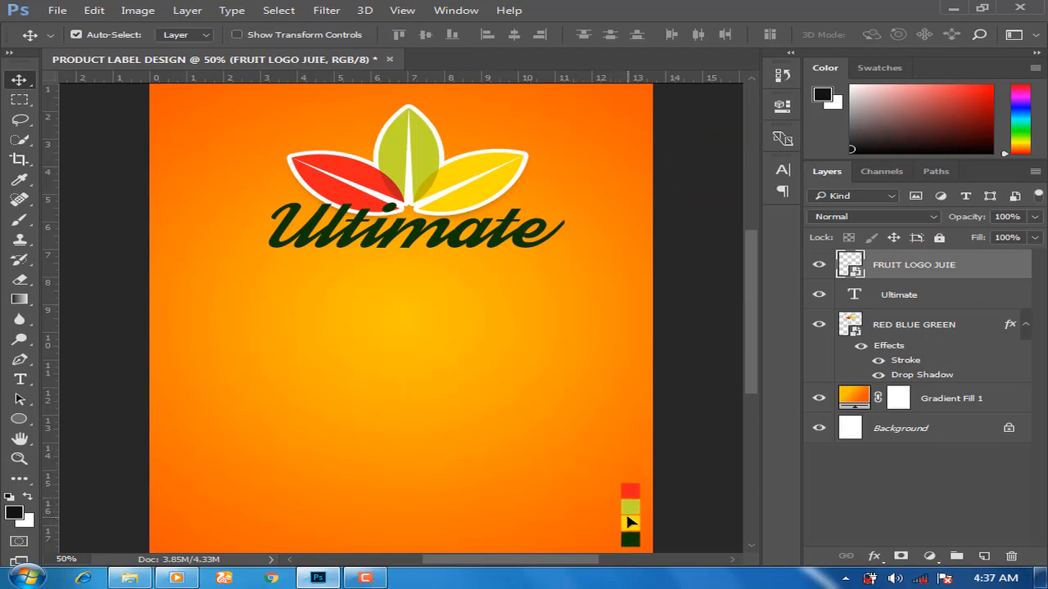
pyautogui.click(918, 270)
pyautogui.moveTo(918, 270); pyautogui.dragTo(915, 375)
# - Give the Ultimate text layer a 10 px white outside stroke at 100% opacity, then deselect the layer
pyautogui.click(909, 265)
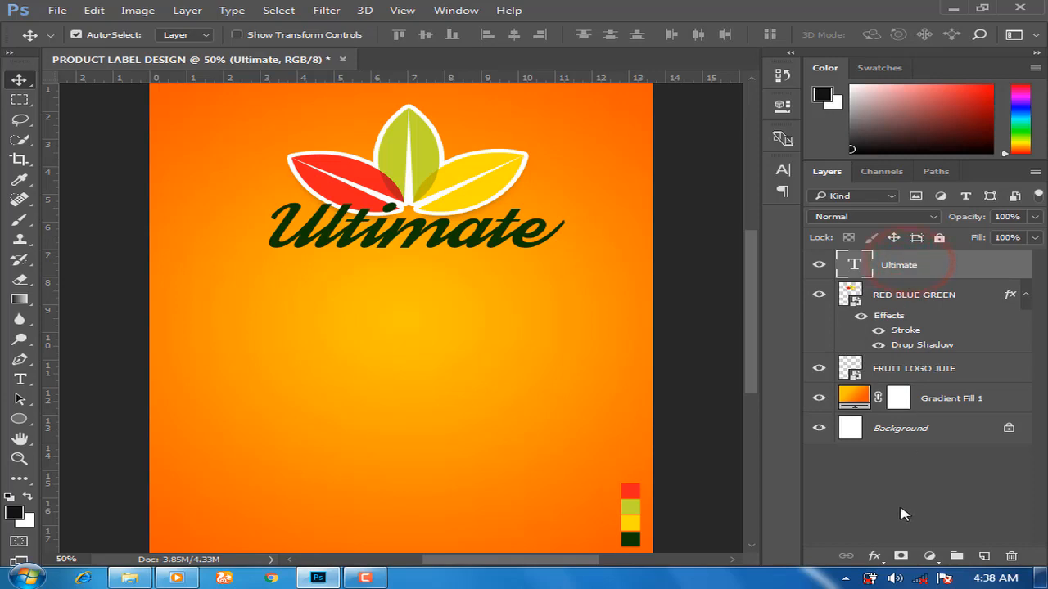
pyautogui.click(876, 556)
pyautogui.click(848, 405)
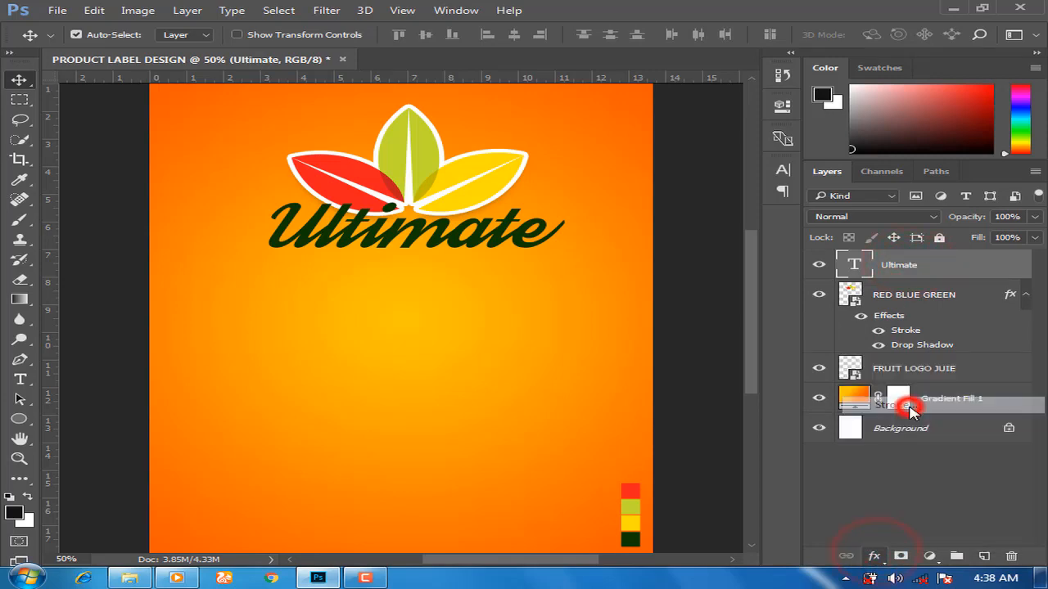
pyautogui.moveTo(386, 71); pyautogui.dragTo(704, 70)
pyautogui.moveTo(616, 88); pyautogui.dragTo(515, 109)
pyautogui.click(968, 135)
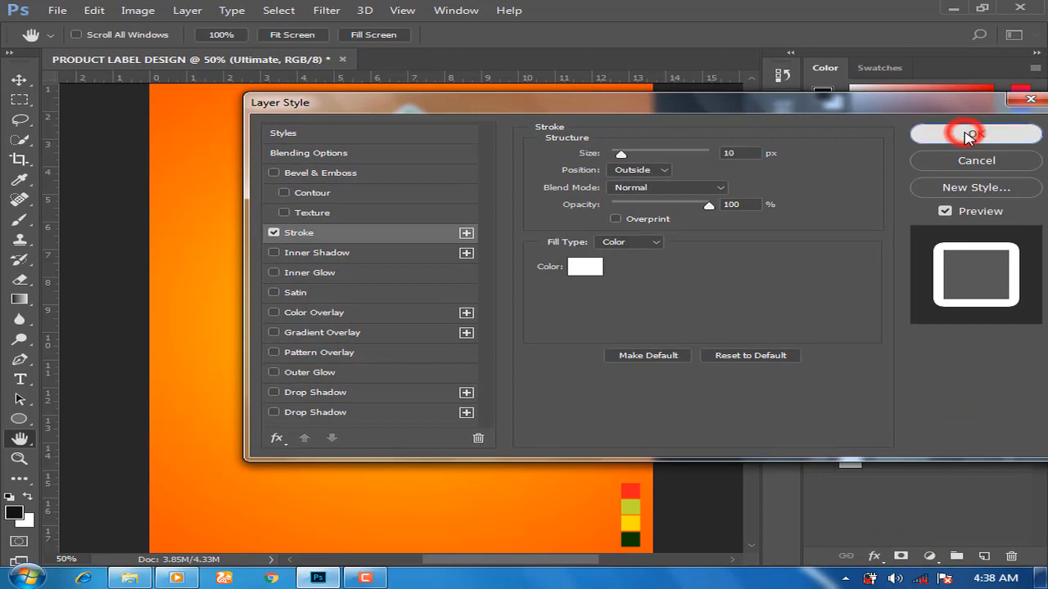
pyautogui.click(700, 155)
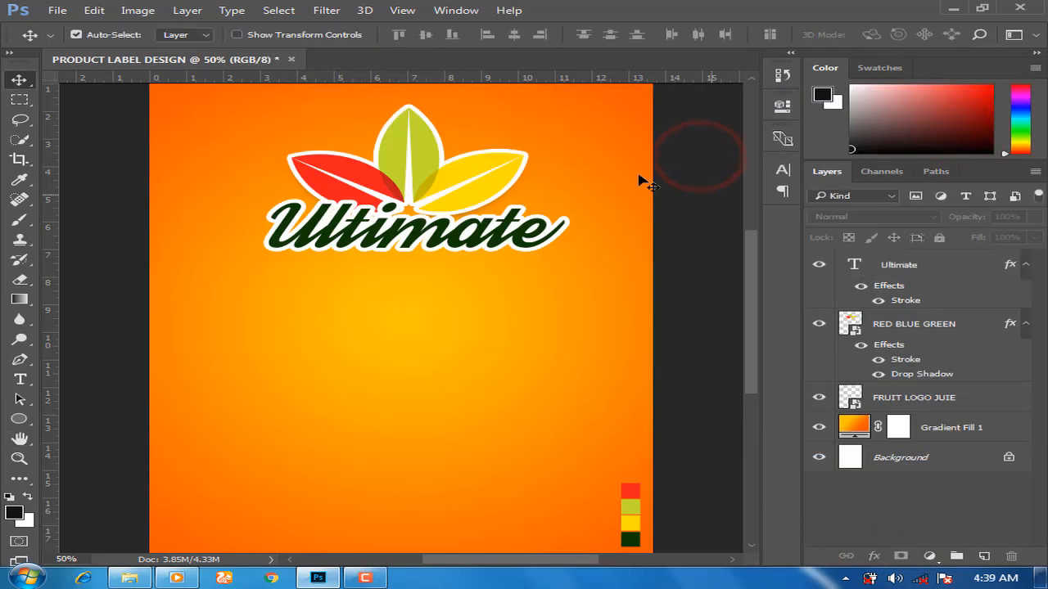
# - Embed the REGISTERED symbol image, scaled to about 19%, just above the end of the Ultimate text
pyautogui.click(57, 12)
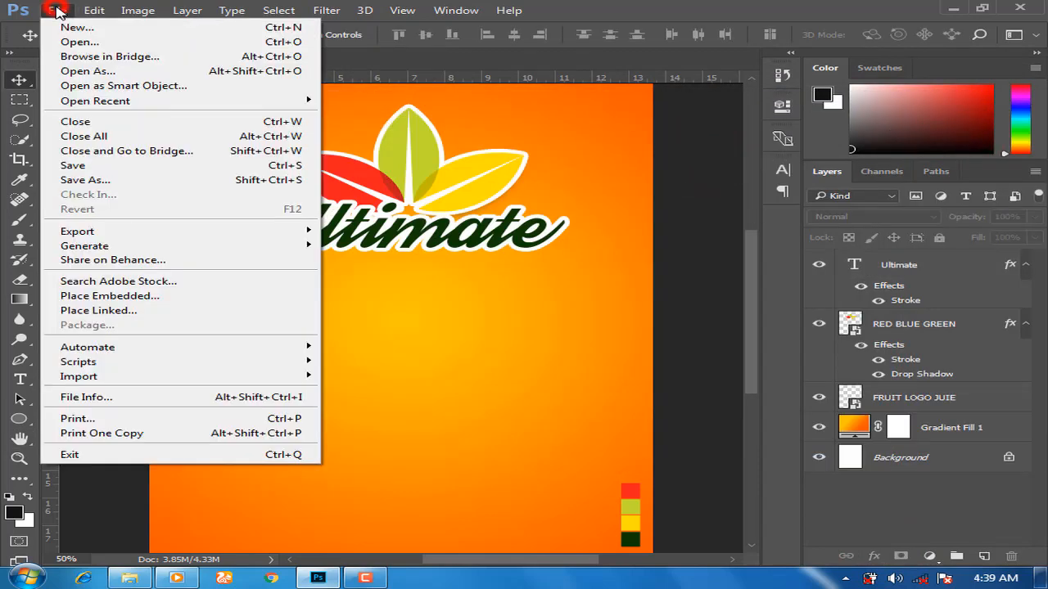
pyautogui.click(110, 297)
pyautogui.click(402, 236)
pyautogui.scroll(-2, 404, 233)
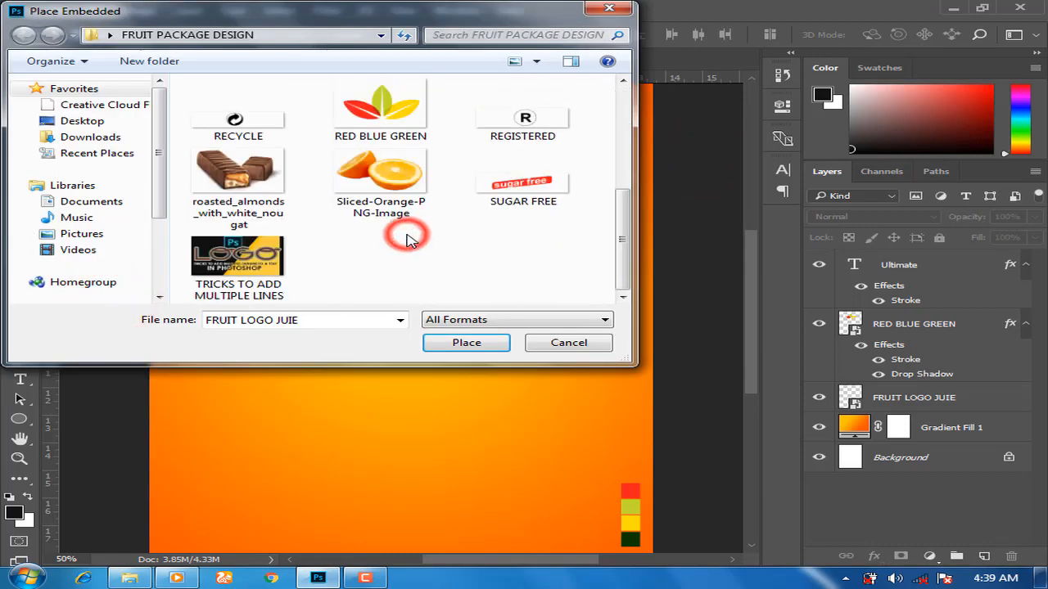
pyautogui.click(502, 137)
pyautogui.click(467, 342)
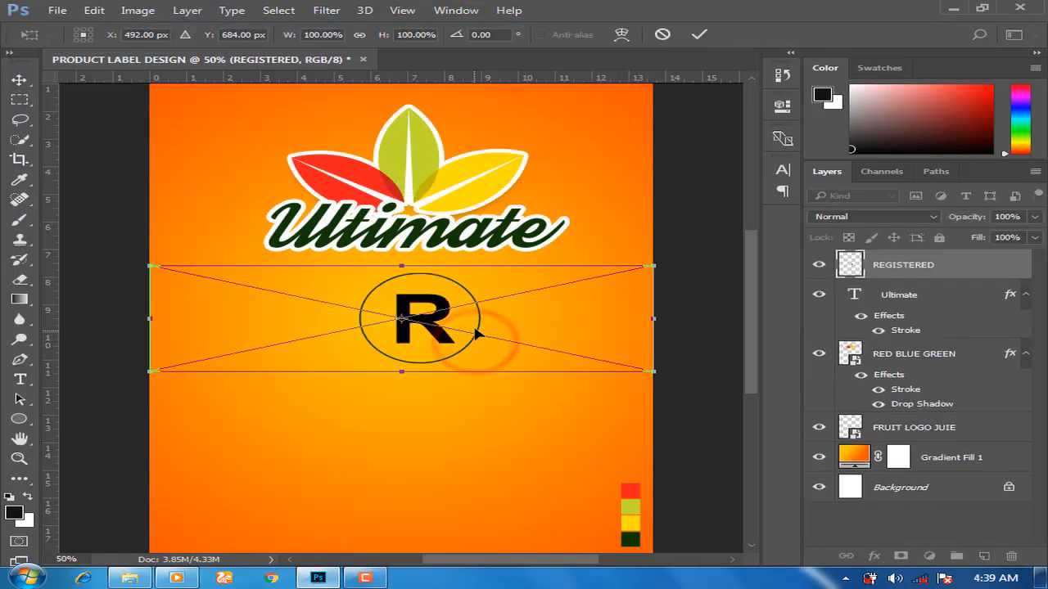
pyautogui.moveTo(655, 262); pyautogui.dragTo(472, 366)
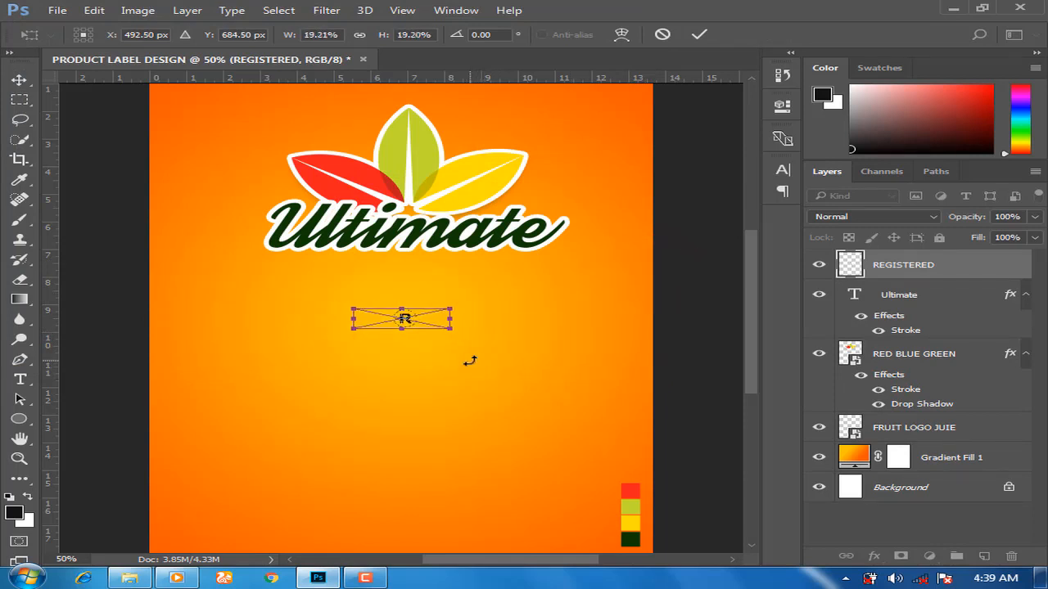
pyautogui.moveTo(415, 323); pyautogui.dragTo(589, 211)
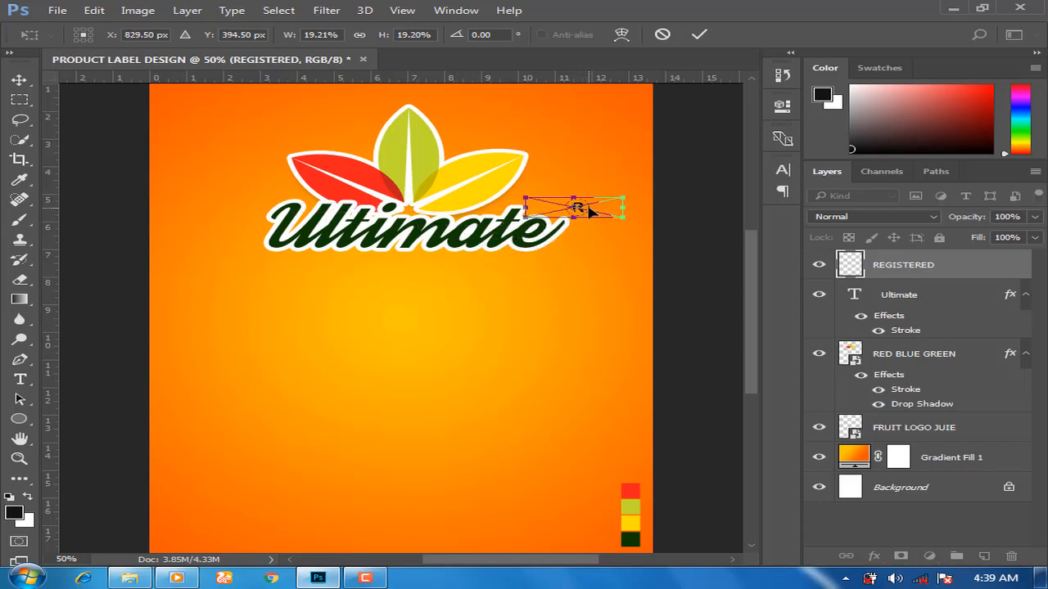
pyautogui.press('Return')
# - Add the text "Energy Drink" in 48 pt Arial in the empty area below the logo
pyautogui.press('t')
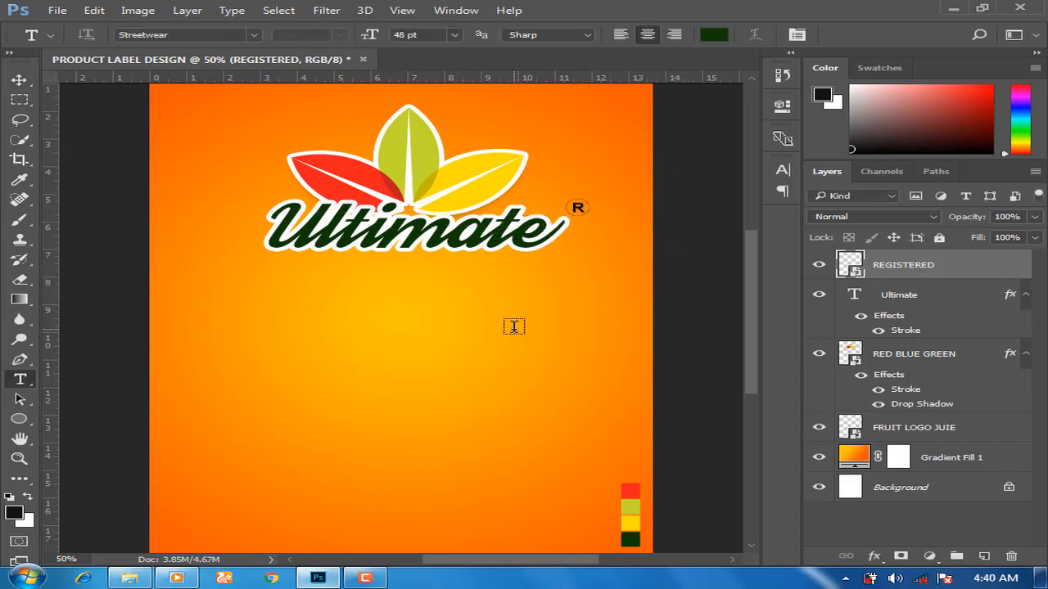
pyautogui.click(251, 35)
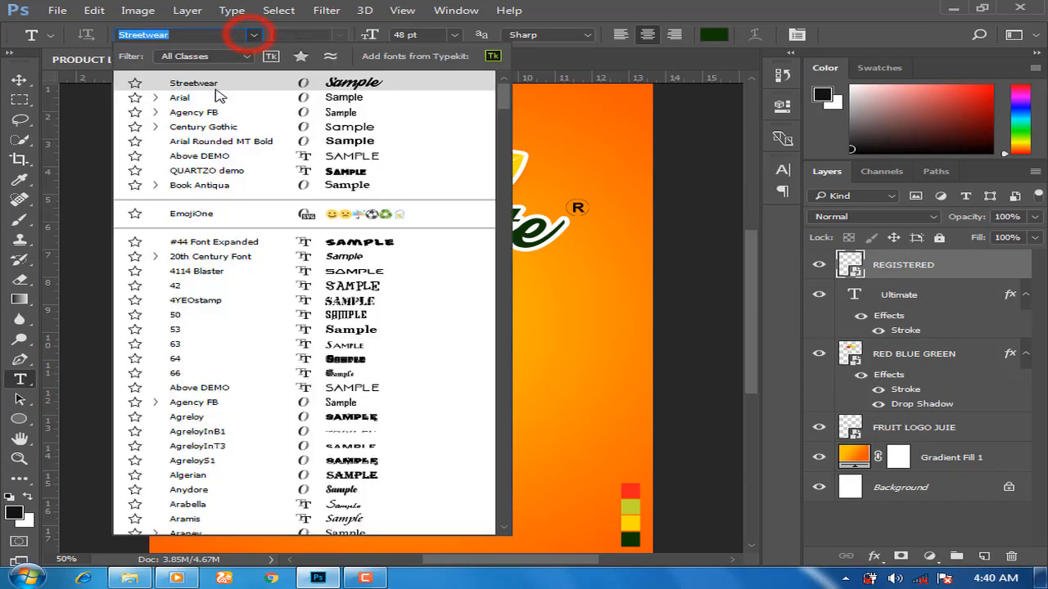
pyautogui.click(213, 95)
pyautogui.click(266, 308)
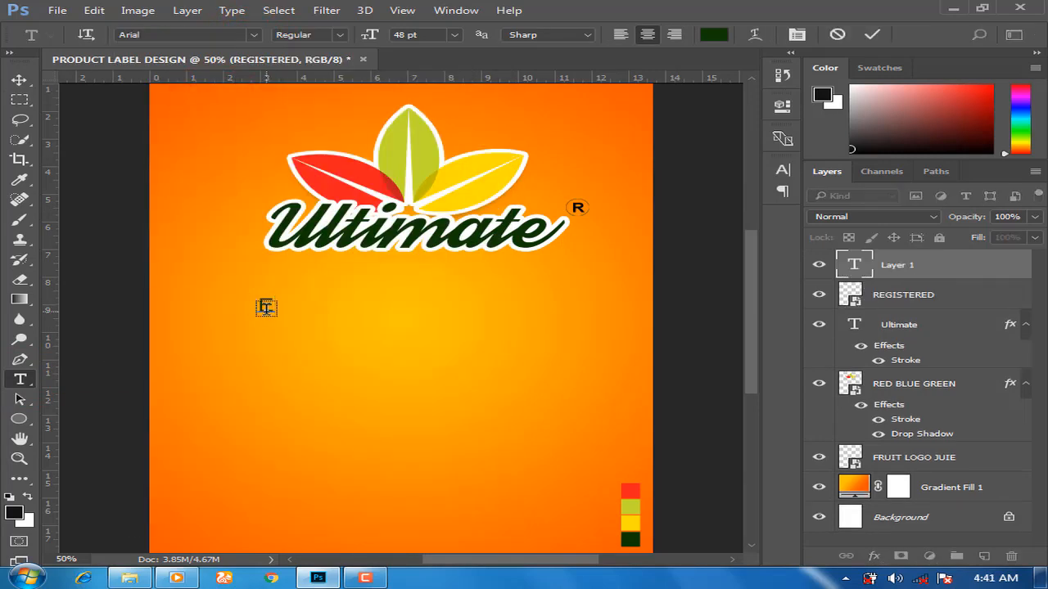
pyautogui.write('Energy')
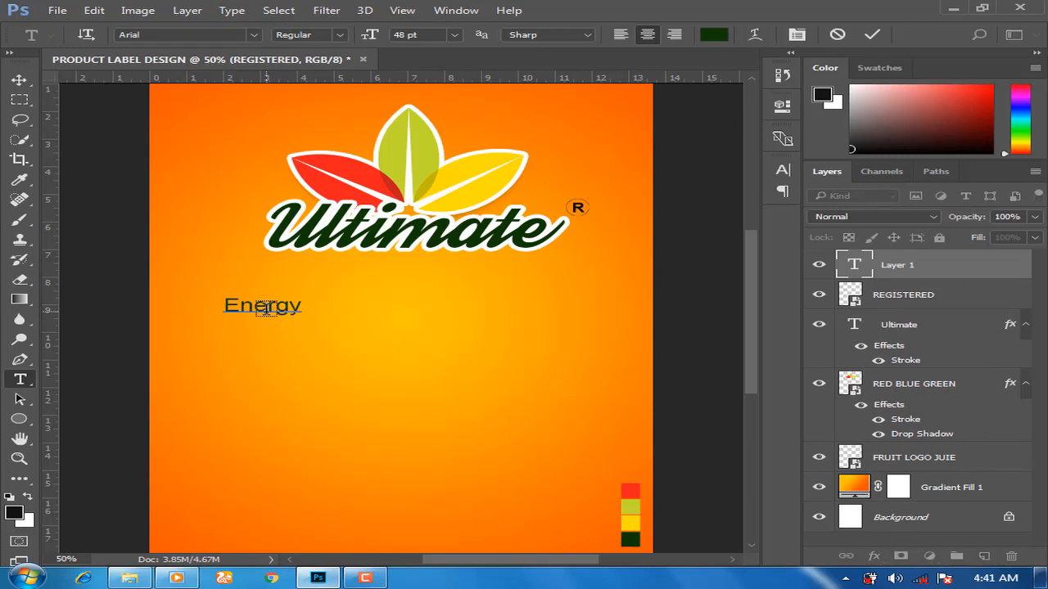
pyautogui.write(' Drink')
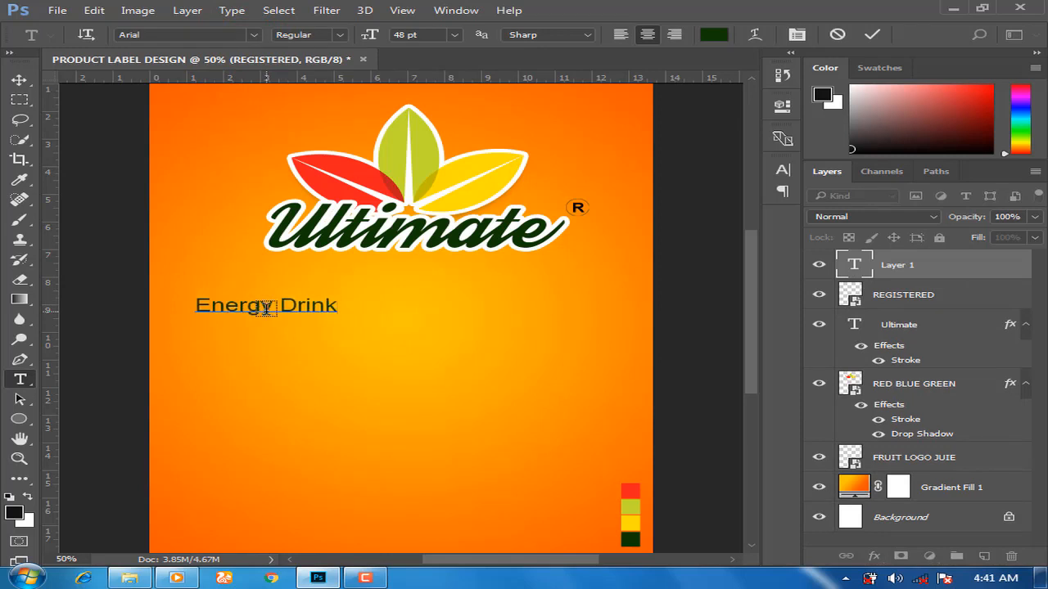
# - Set the whole Energy Drink text to Arial Bold and commit it
pyautogui.click(339, 35)
pyautogui.click(315, 85)
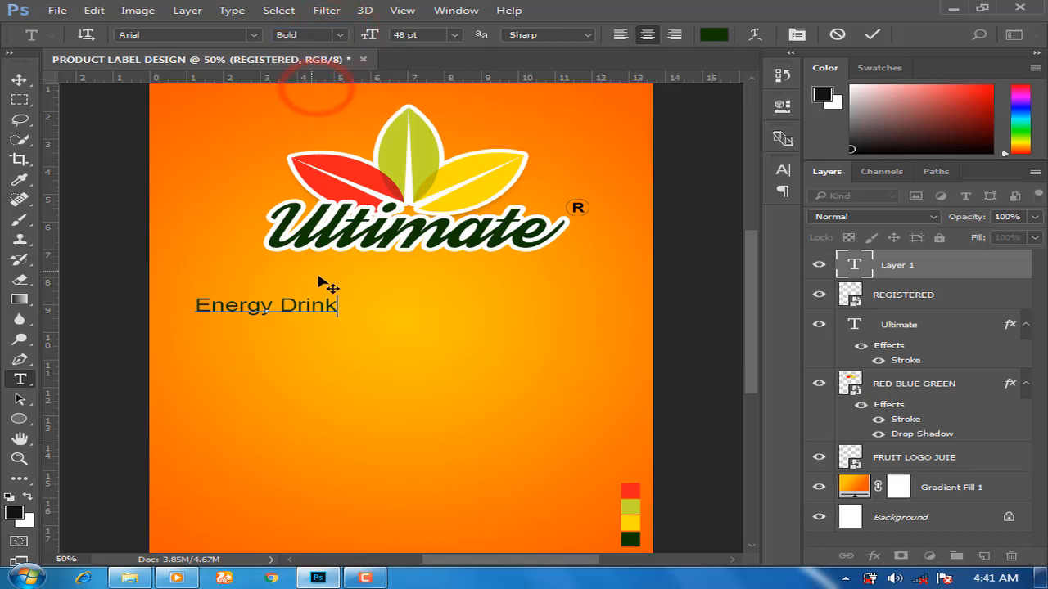
pyautogui.tripleClick(332, 304)
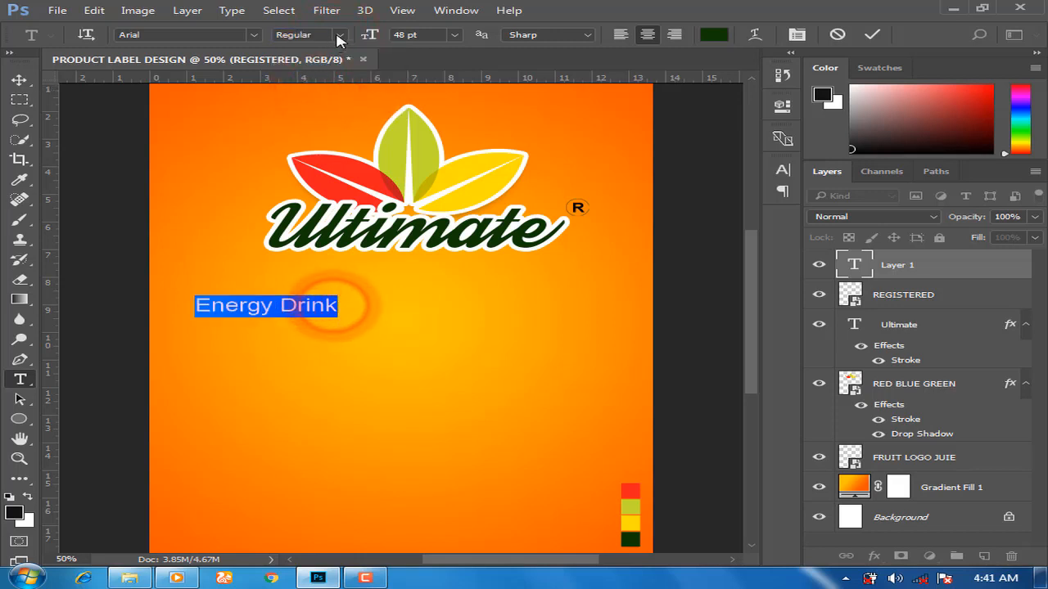
pyautogui.click(339, 35)
pyautogui.click(331, 87)
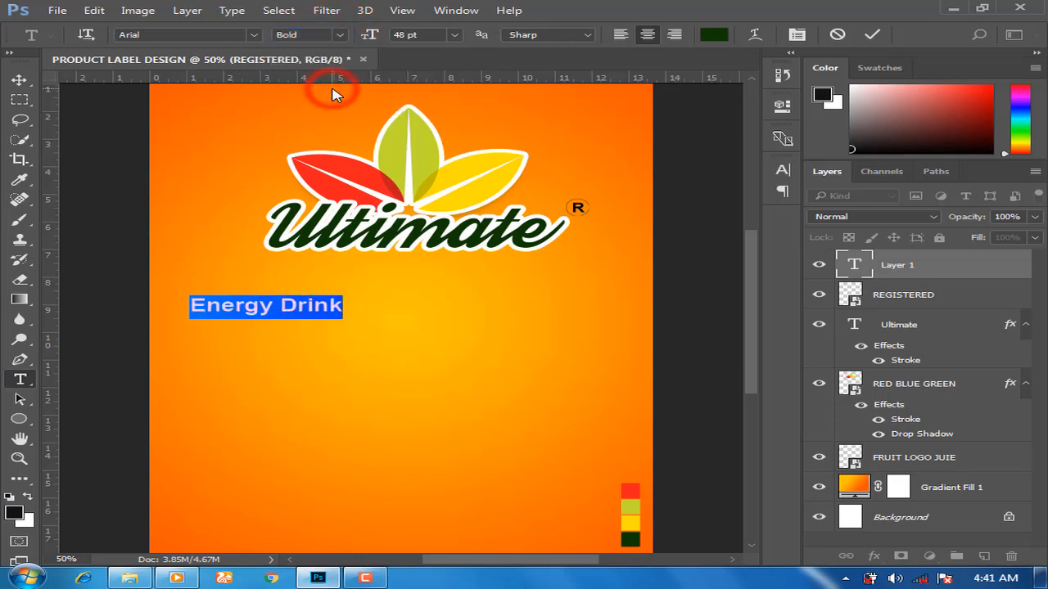
pyautogui.click(18, 79)
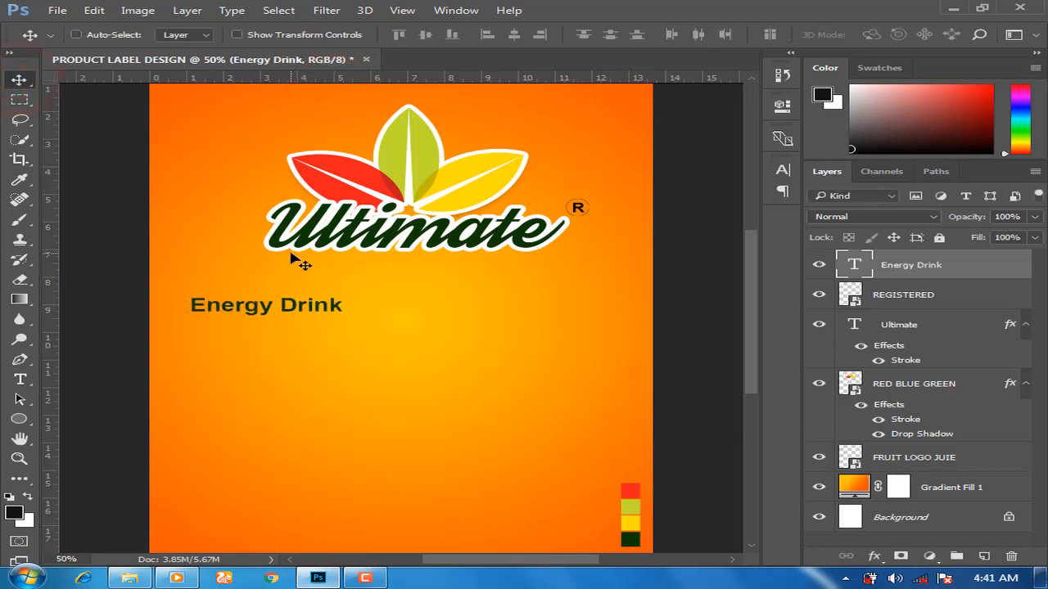
# - Enlarge the Energy Drink text to about 149% and centre it directly beneath the Ultimate text
pyautogui.hotkey('ctrl', 't')
pyautogui.moveTo(294, 306); pyautogui.dragTo(510, 314)
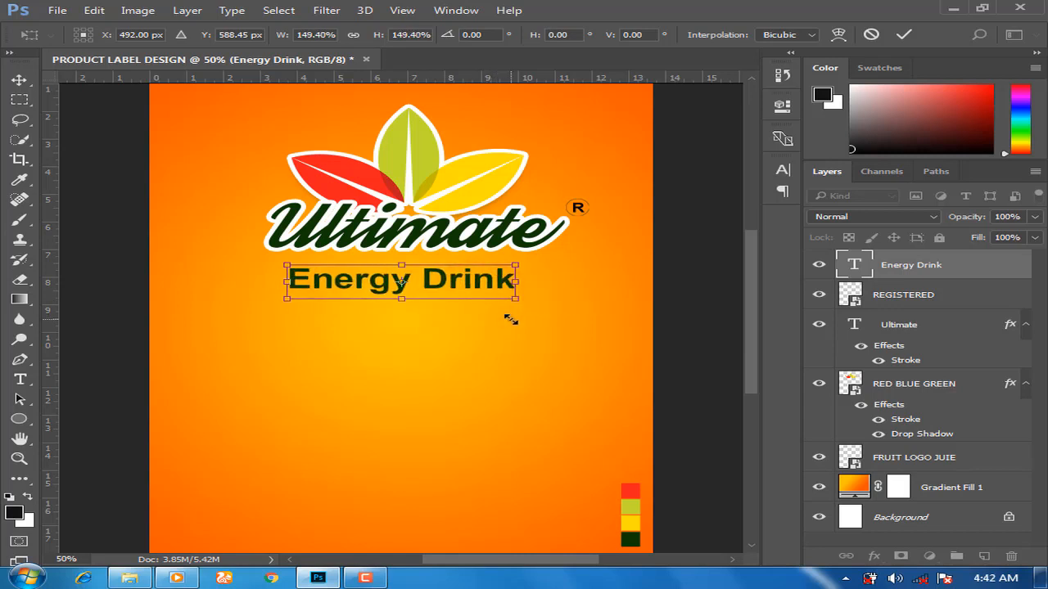
pyautogui.press('Return')
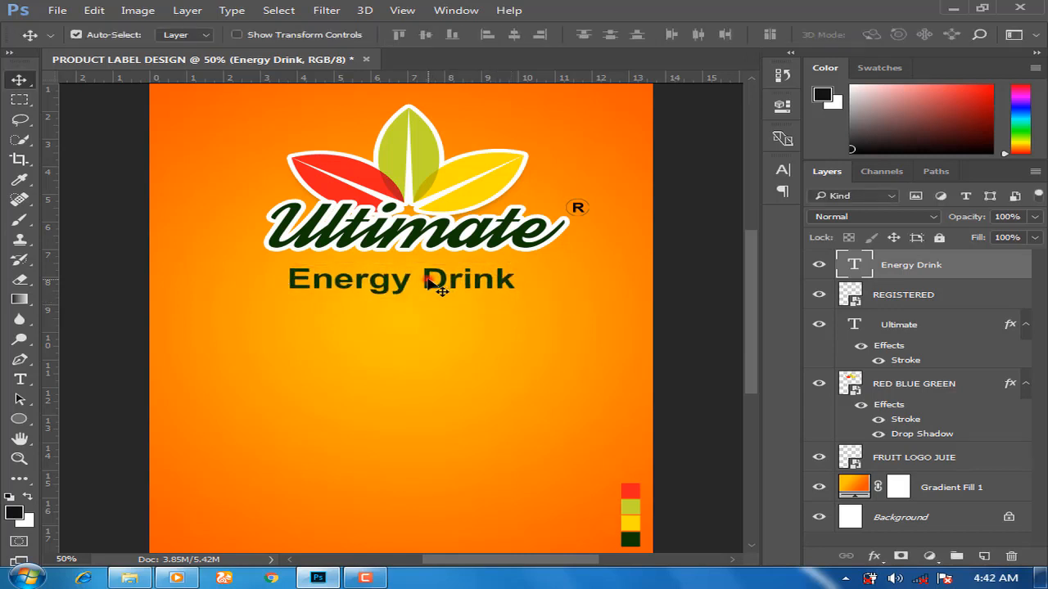
pyautogui.moveTo(440, 290); pyautogui.dragTo(447, 277)
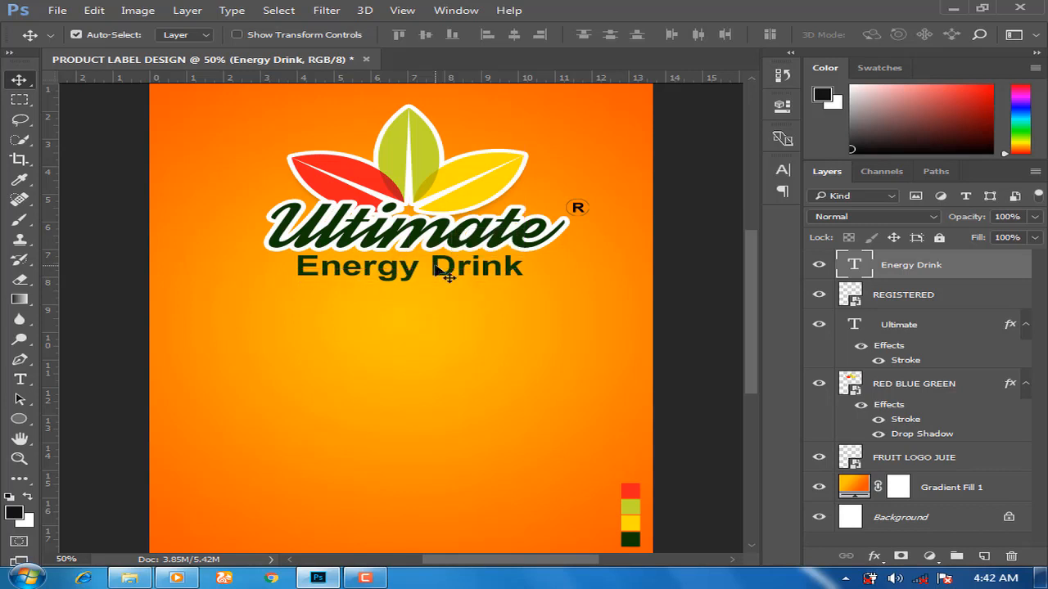
# - Group the Energy Drink, REGISTERED, Ultimate and RED BLUE GREEN layers and name the group logo
pyautogui.moveTo(742, 261)
pyautogui.mouseDown()
pyautogui.moveTo(749, 279)
pyautogui.moveTo(752, 232)
pyautogui.moveTo(753, 273)
pyautogui.moveTo(759, 254)
pyautogui.mouseUp()
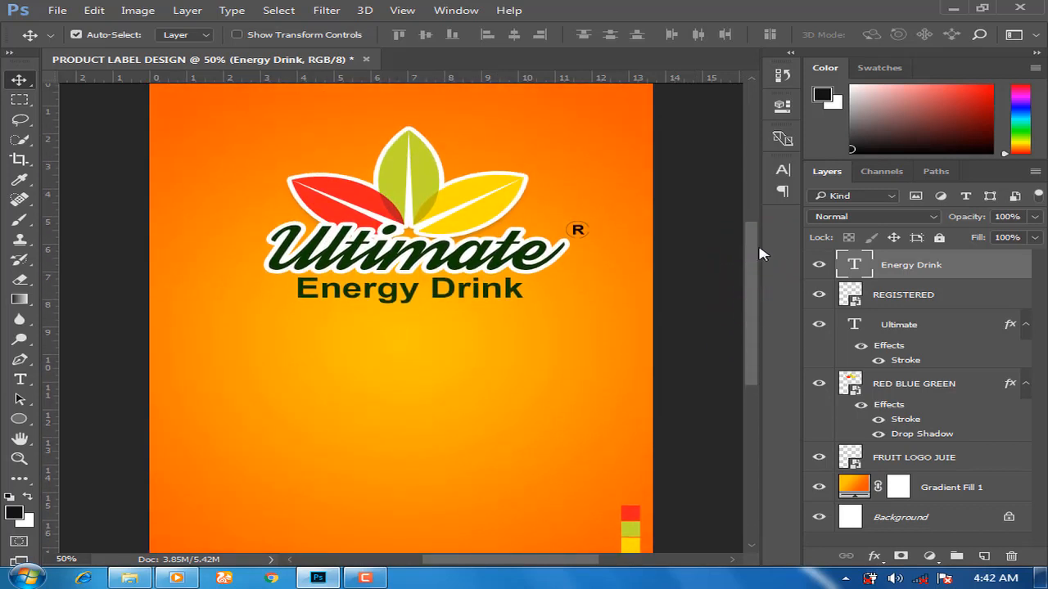
pyautogui.keyDown('ctrl'); pyautogui.click(906, 295); pyautogui.keyUp('ctrl')
pyautogui.keyDown('ctrl'); pyautogui.click(897, 327); pyautogui.keyUp('ctrl')
pyautogui.keyDown('ctrl'); pyautogui.click(901, 382); pyautogui.keyUp('ctrl')
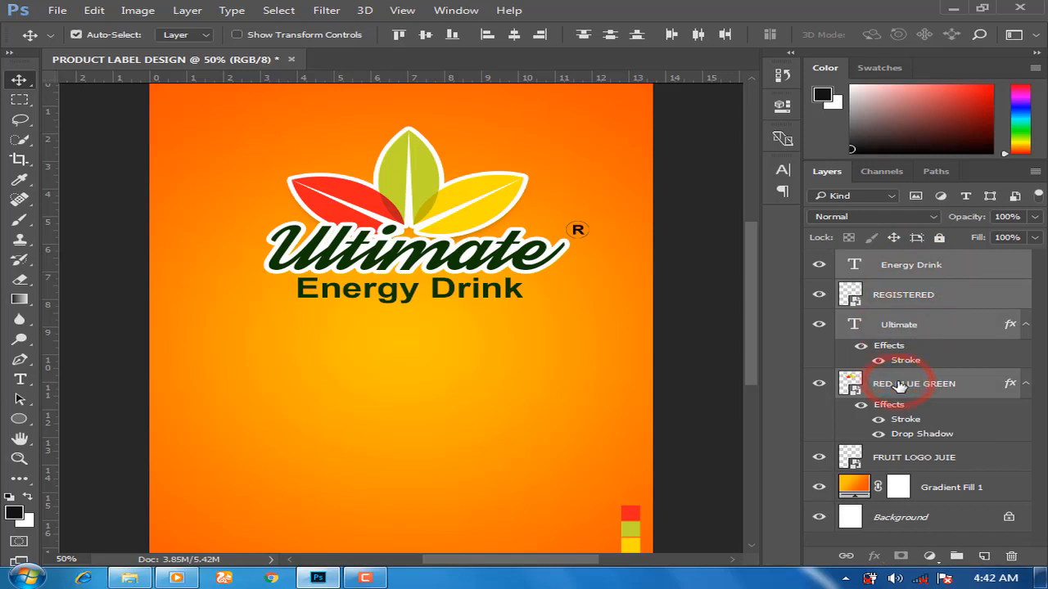
pyautogui.hotkey('ctrl', 'g')
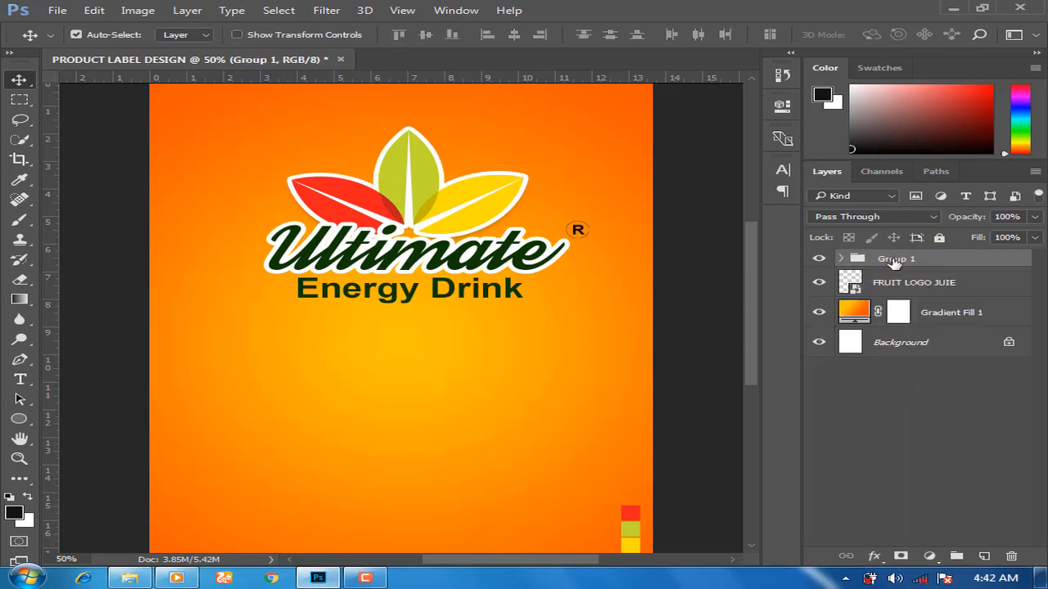
pyautogui.write('logo')
pyautogui.press('Return')
# - Move the logo group higher and slightly left on the label
pyautogui.hotkey('ctrl', 't')
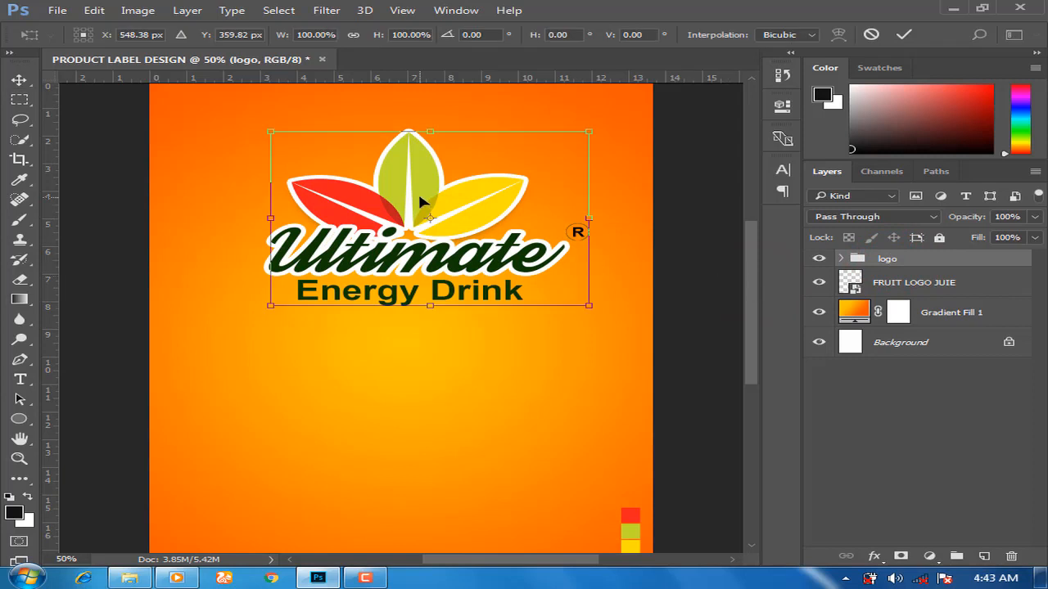
pyautogui.moveTo(419, 196); pyautogui.dragTo(411, 172)
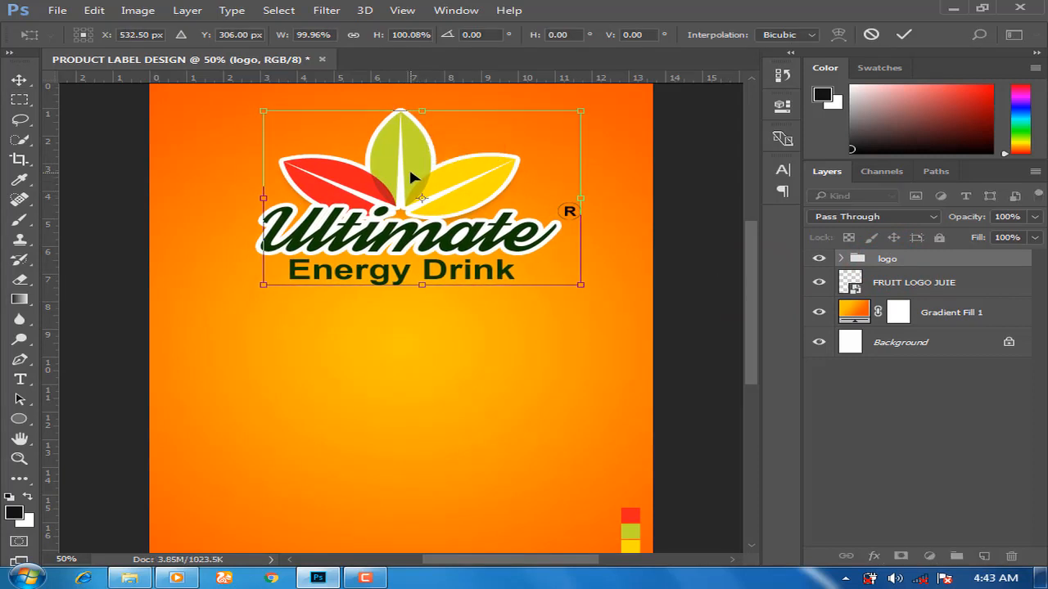
pyautogui.press('Return')
# - Embed the Orange-PNG-File image across the full label width at its default placement size
pyautogui.moveTo(748, 286); pyautogui.dragTo(755, 307)
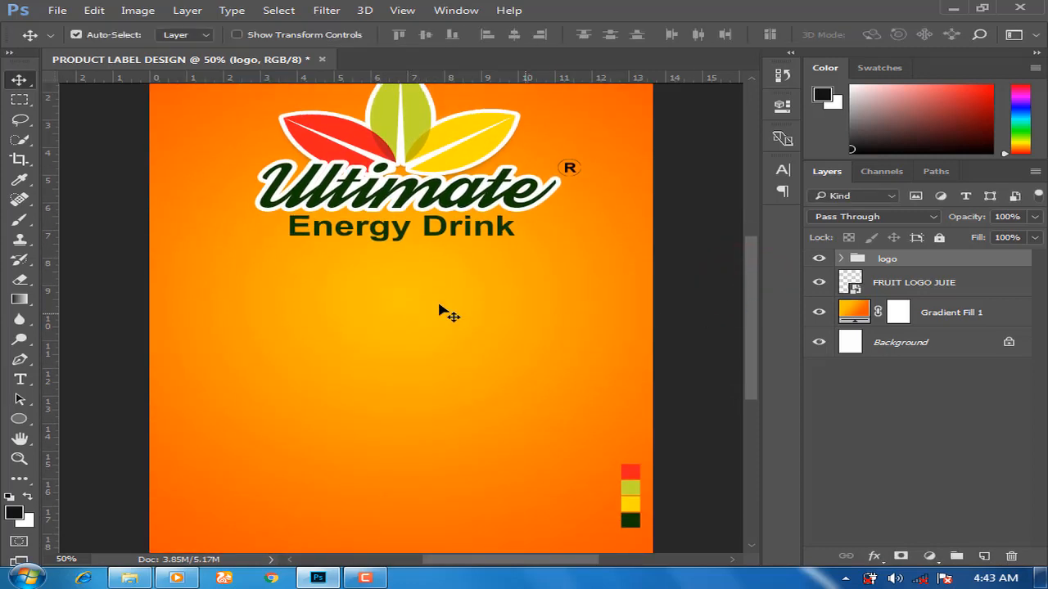
pyautogui.click(57, 10)
pyautogui.click(78, 297)
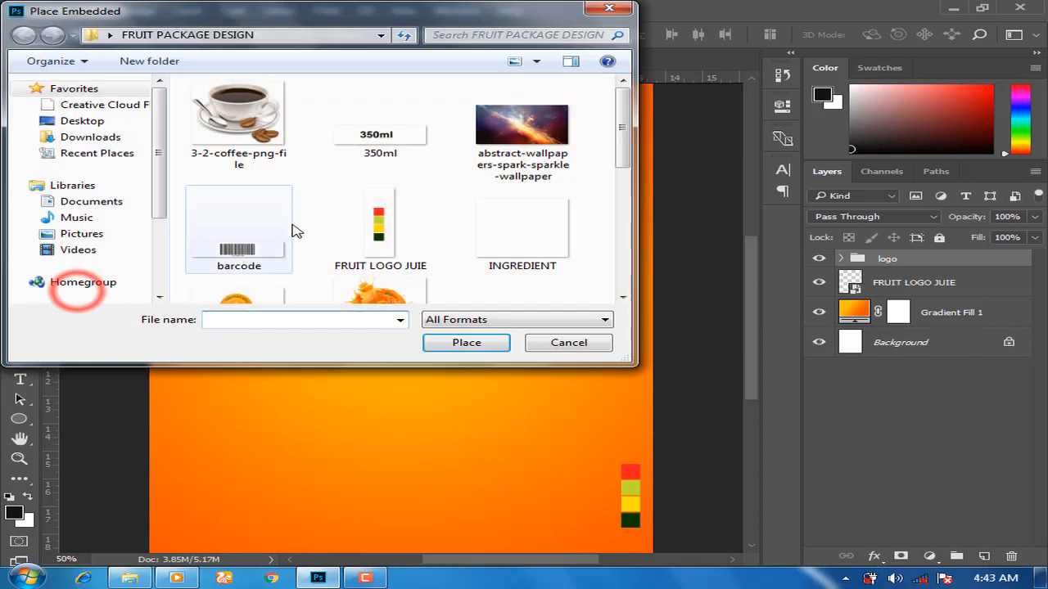
pyautogui.click(364, 223)
pyautogui.scroll(-2, 372, 229)
pyautogui.click(377, 214)
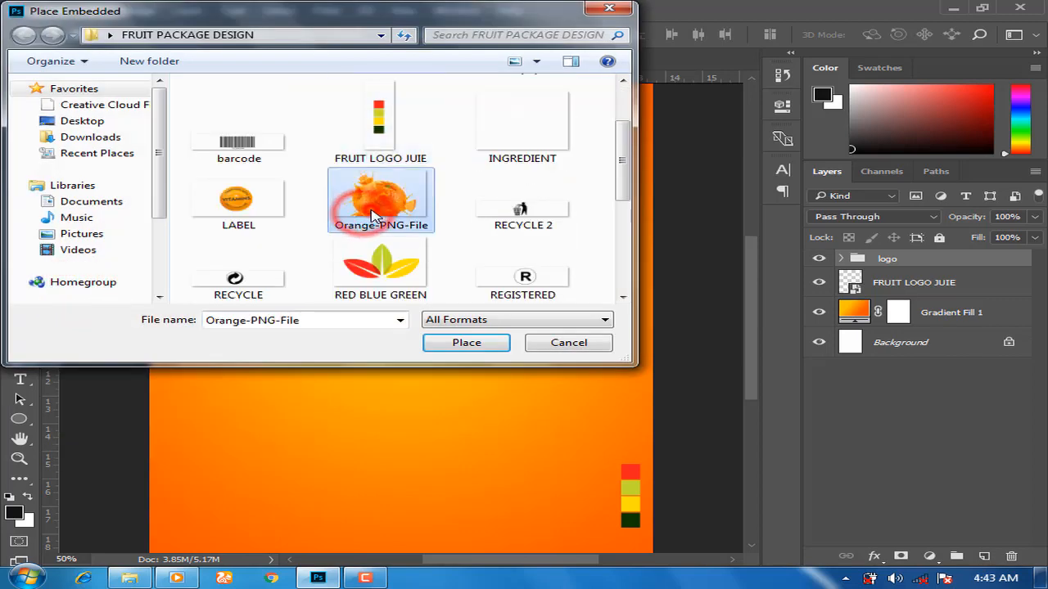
pyautogui.click(451, 344)
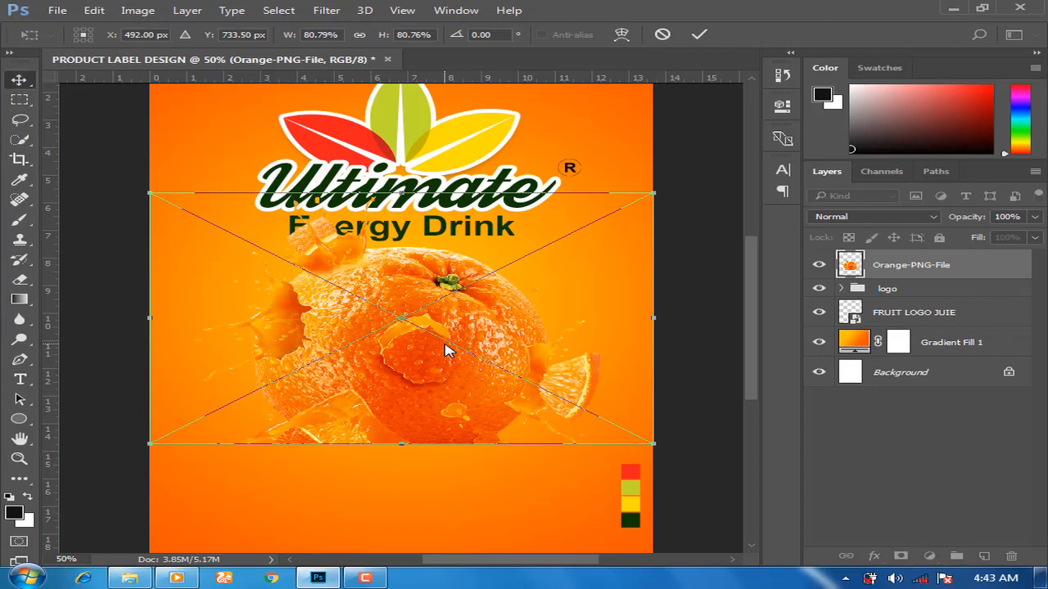
pyautogui.press('Return')
# - Shift the orange image down below the Energy Drink text and stack the logo group above its layer
pyautogui.moveTo(394, 326); pyautogui.dragTo(388, 355)
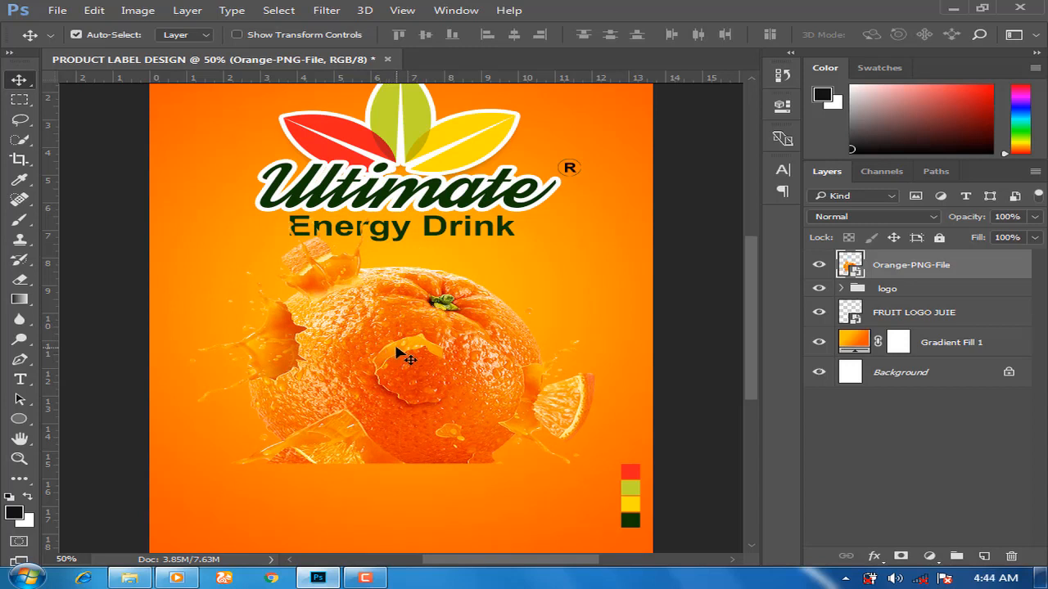
pyautogui.moveTo(898, 288); pyautogui.dragTo(900, 255)
pyautogui.click(478, 369)
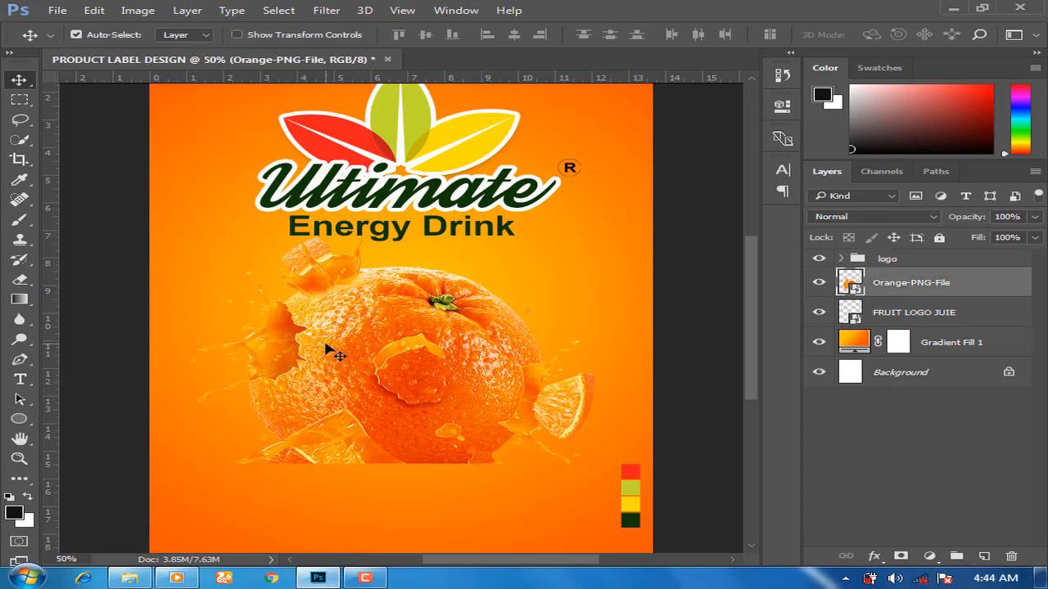
# - Embed the Sliced-Orange-PNG-Image, scaled to about 33%, in front of the base of the whole orange
pyautogui.click(55, 9)
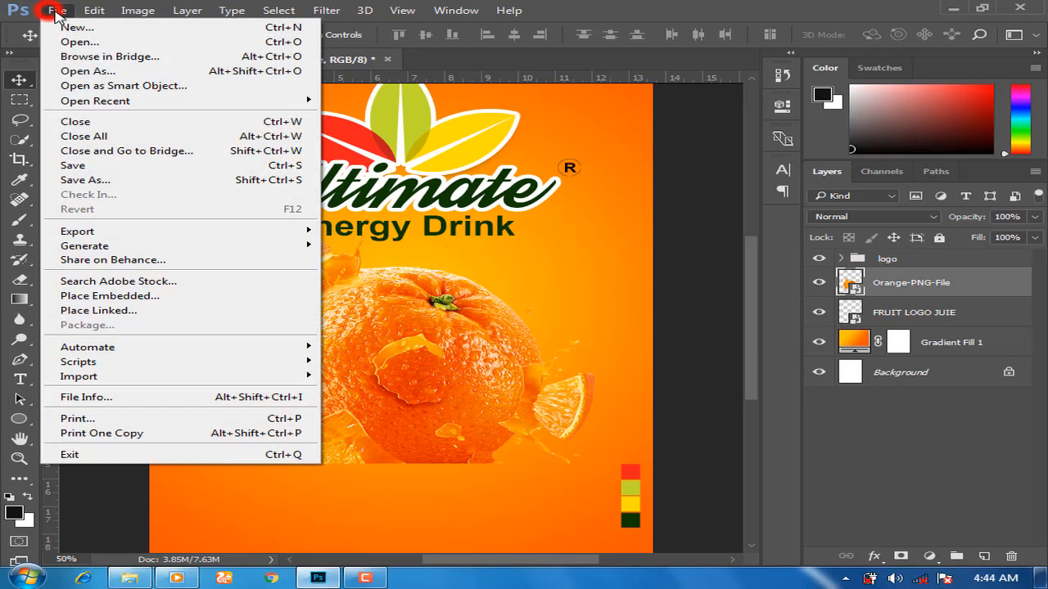
pyautogui.click(87, 297)
pyautogui.click(381, 173)
pyautogui.click(465, 342)
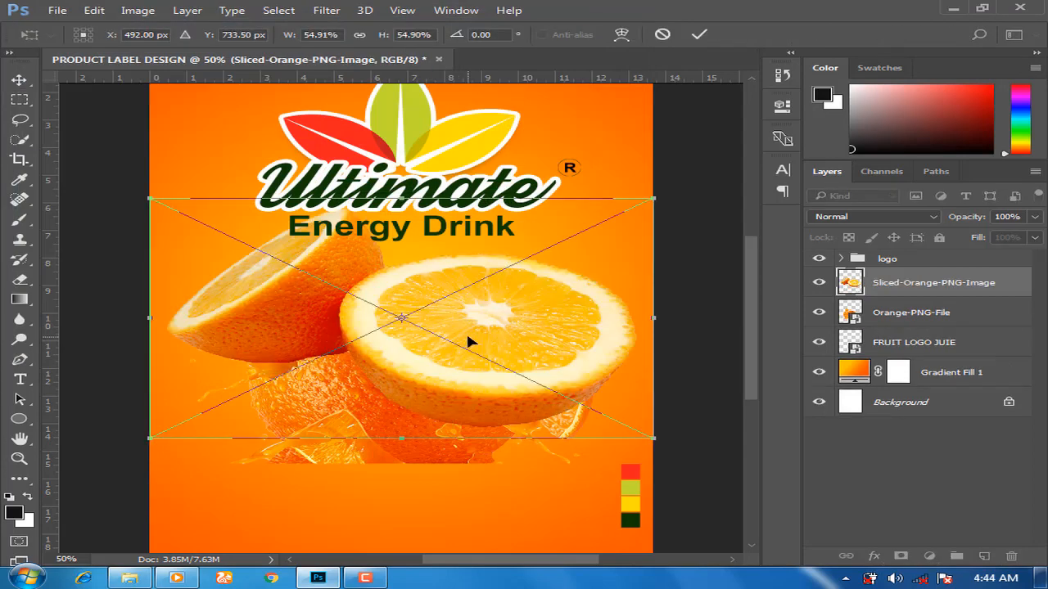
pyautogui.moveTo(649, 198); pyautogui.dragTo(566, 269)
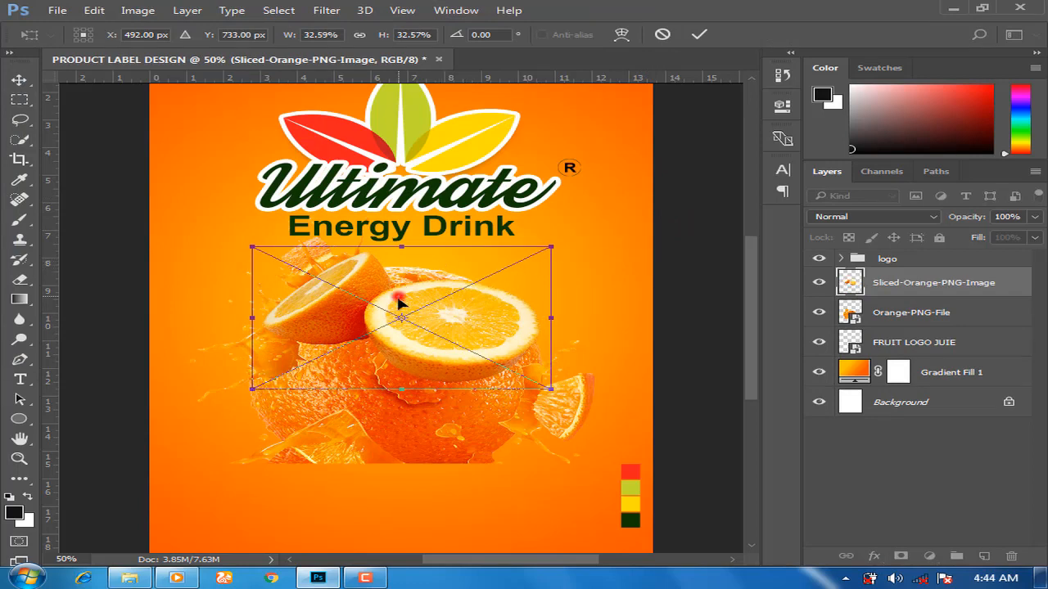
pyautogui.moveTo(399, 300); pyautogui.dragTo(383, 433)
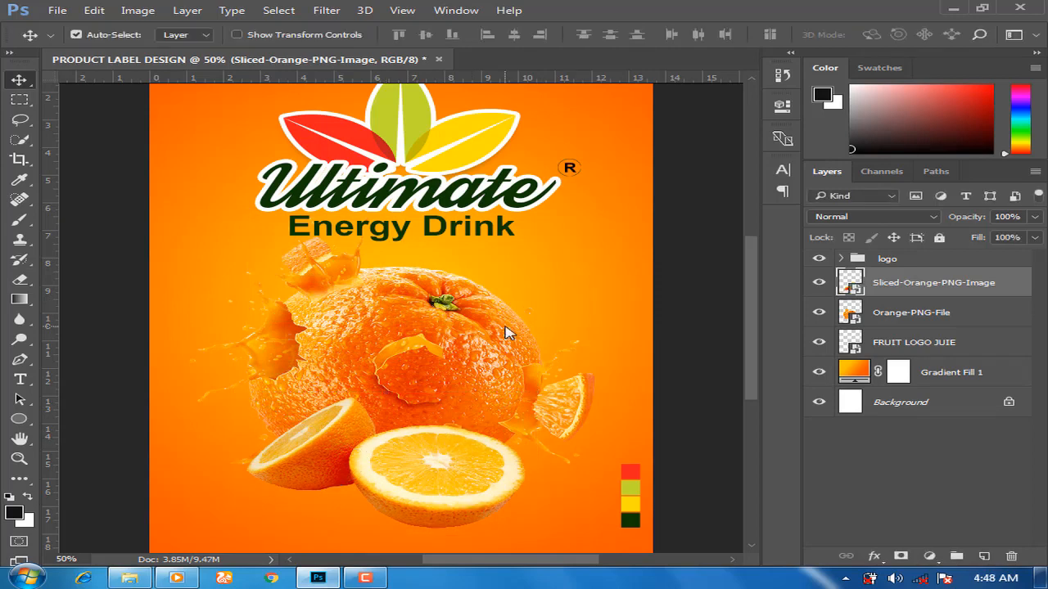
# - Add a Color Balance adjustment layer clipped to the Sliced-Orange-PNG-Image layer
pyautogui.click(931, 555)
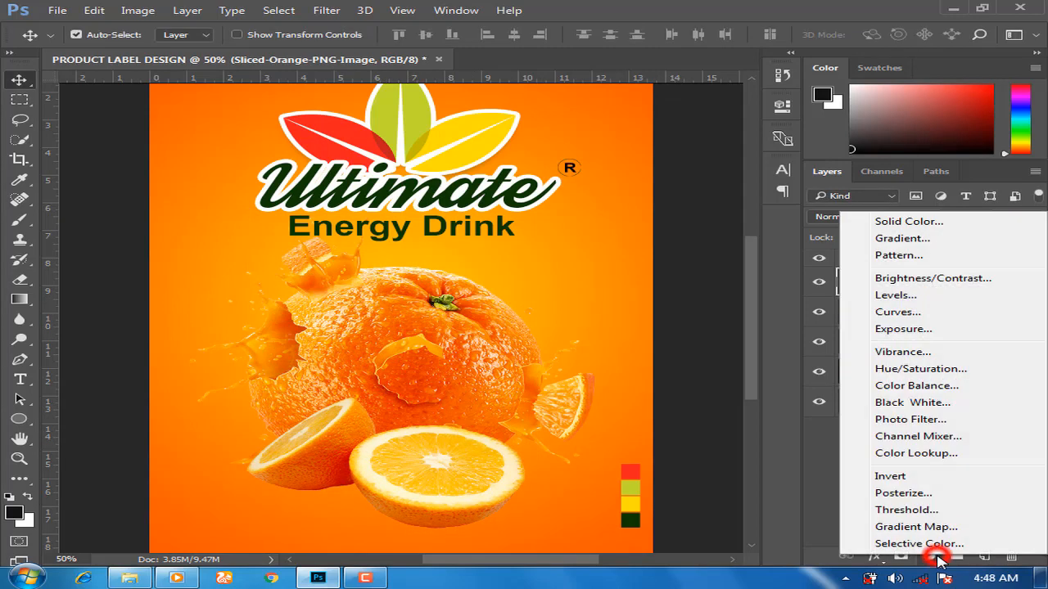
pyautogui.click(920, 390)
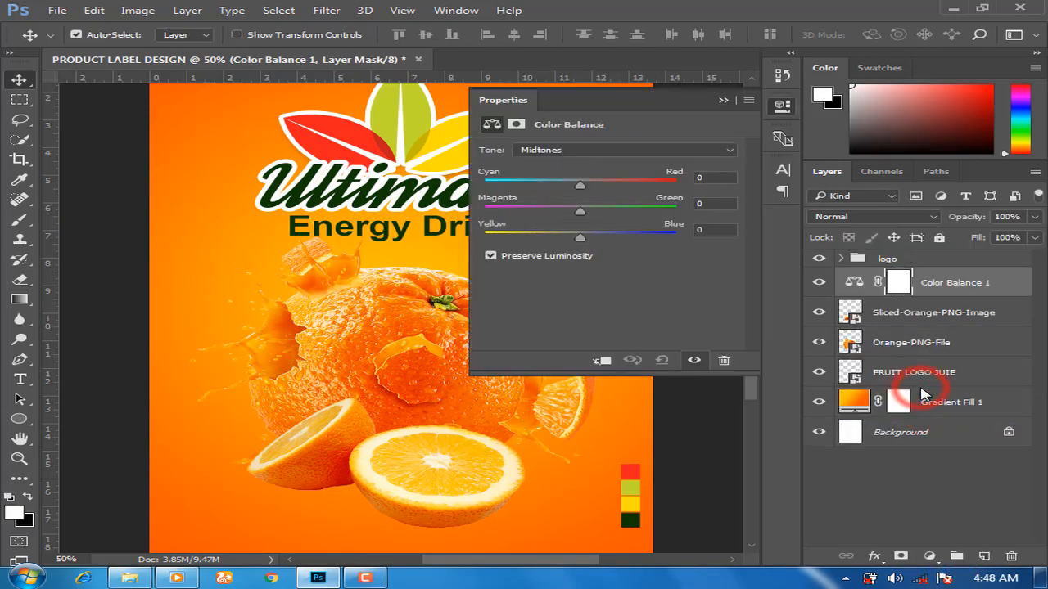
pyautogui.click(601, 361)
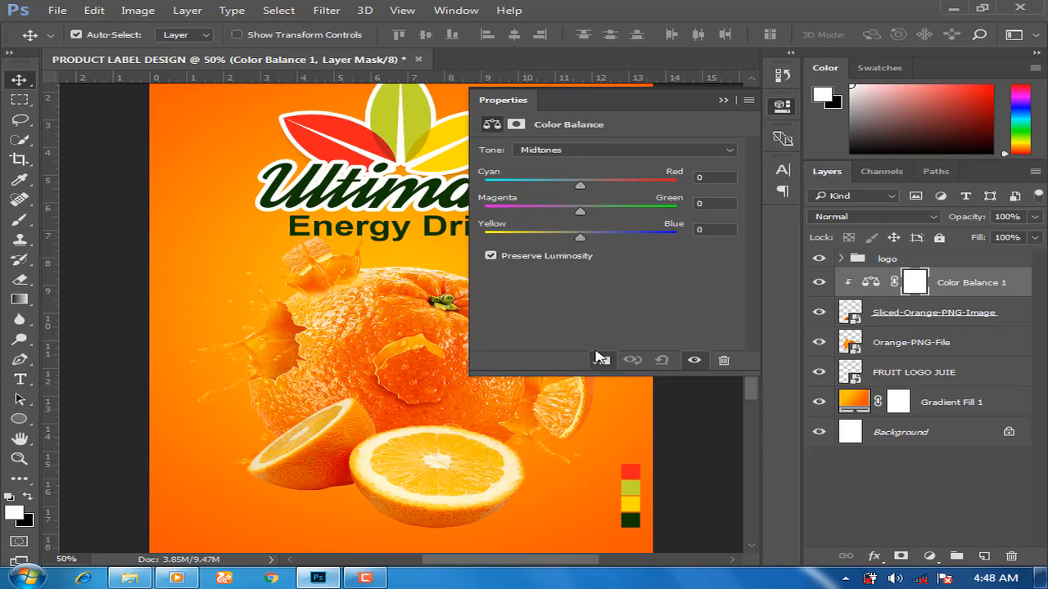
# - Adjust the Cyan–Red balance of the Highlights in the sliced orange's Color Balance adjustment
pyautogui.click(620, 152)
pyautogui.click(591, 177)
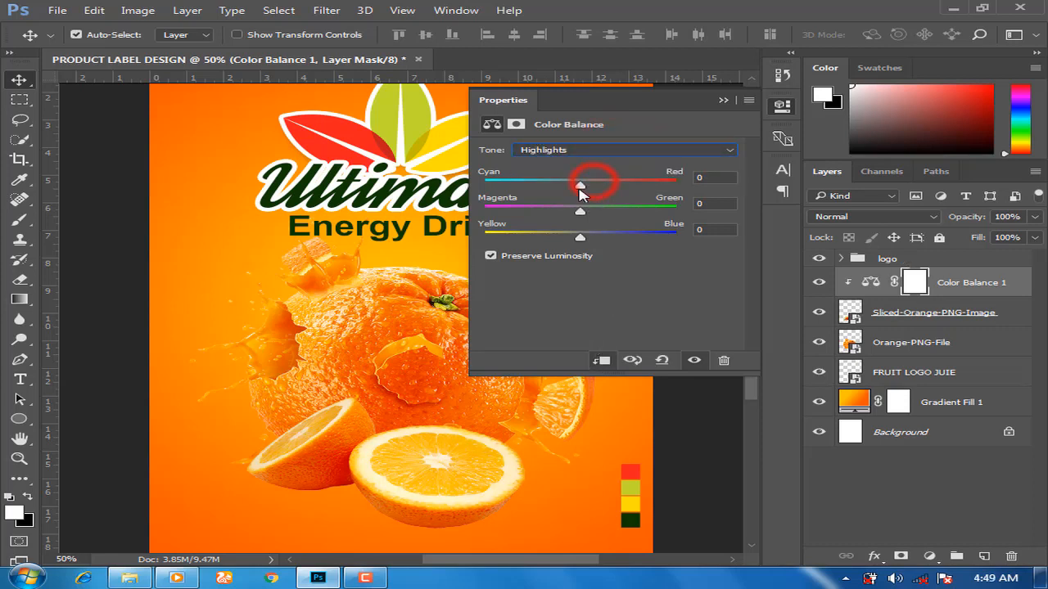
pyautogui.moveTo(583, 190); pyautogui.dragTo(582, 199)
pyautogui.click(721, 101)
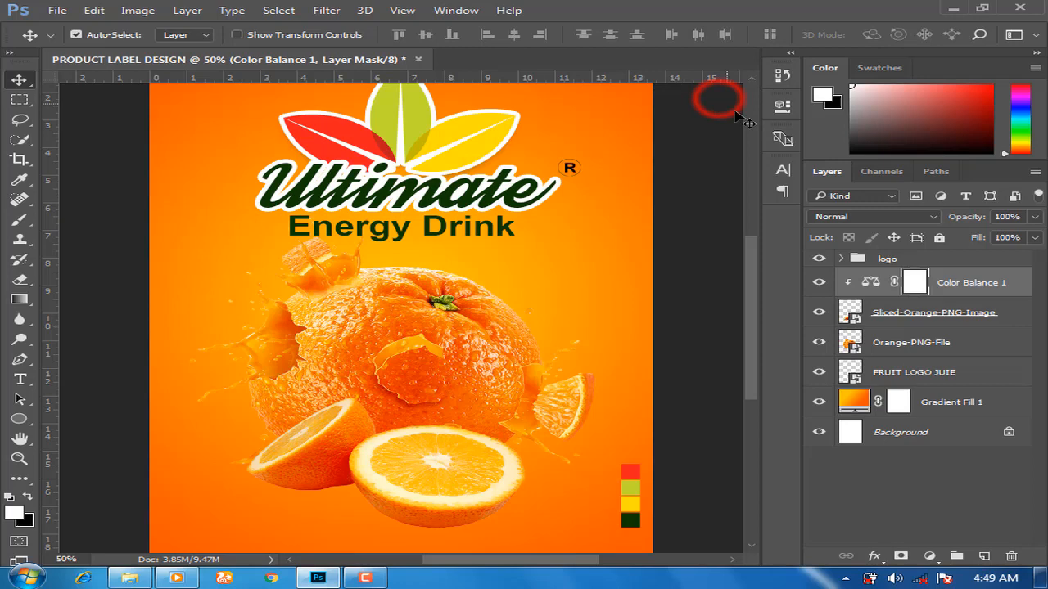
# - Add a Brightness/Contrast adjustment clipped to the sliced orange and raise its contrast slightly
pyautogui.click(929, 556)
pyautogui.click(900, 275)
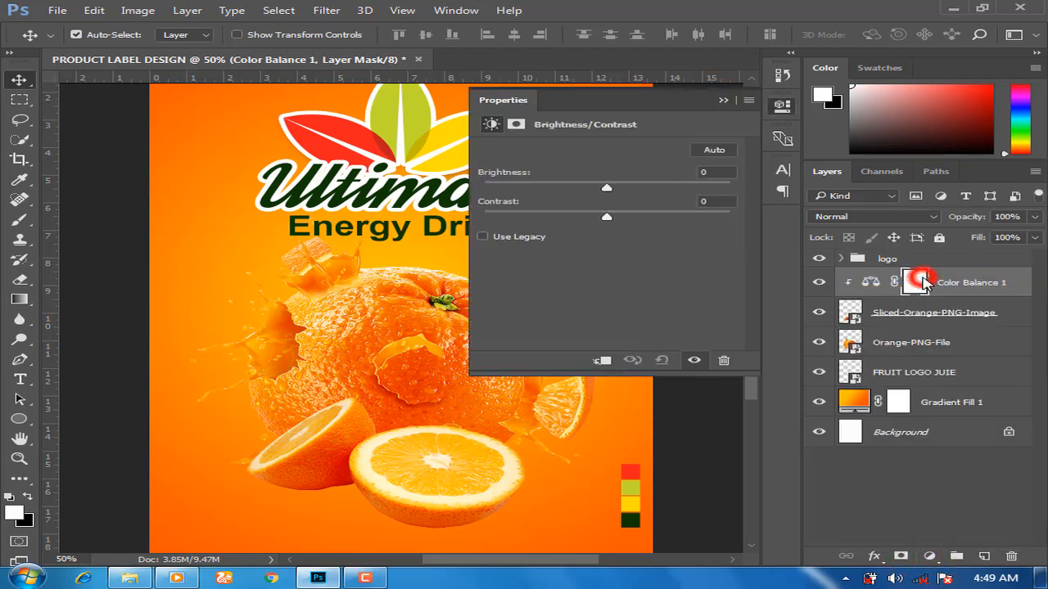
pyautogui.click(601, 363)
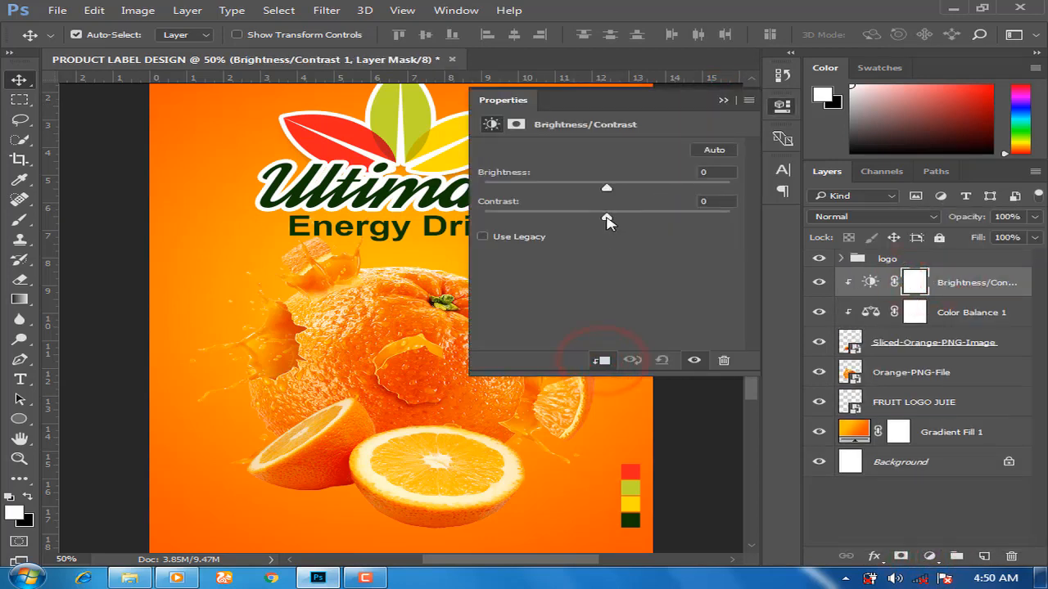
pyautogui.moveTo(606, 219); pyautogui.dragTo(622, 221)
pyautogui.click(723, 102)
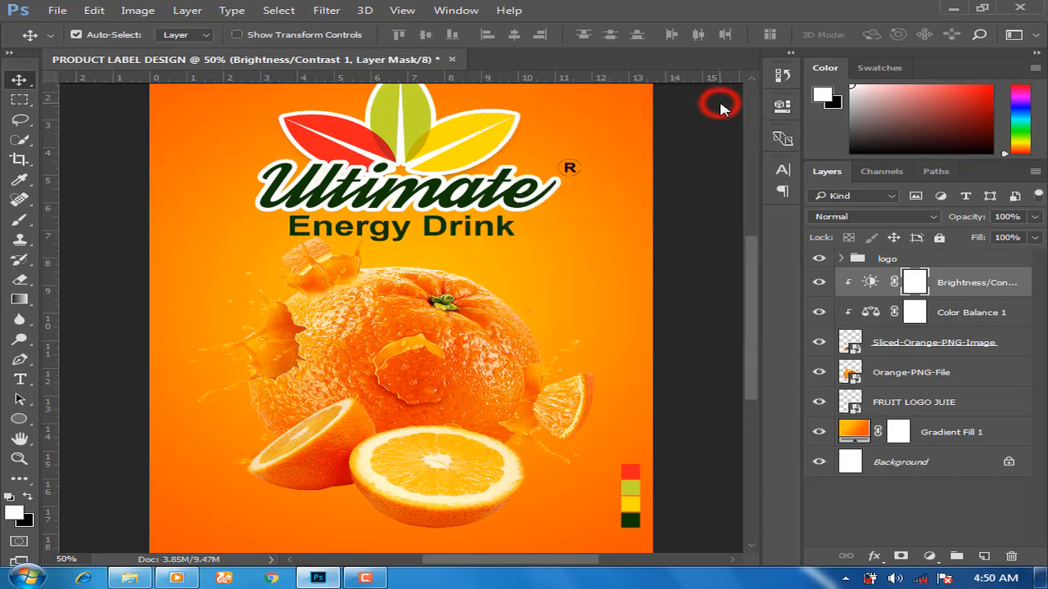
# - Add a clipped Hue/Saturation adjustment above Color Balance 1, with the Yellows set to saturation +94 and hue -12
pyautogui.click(971, 312)
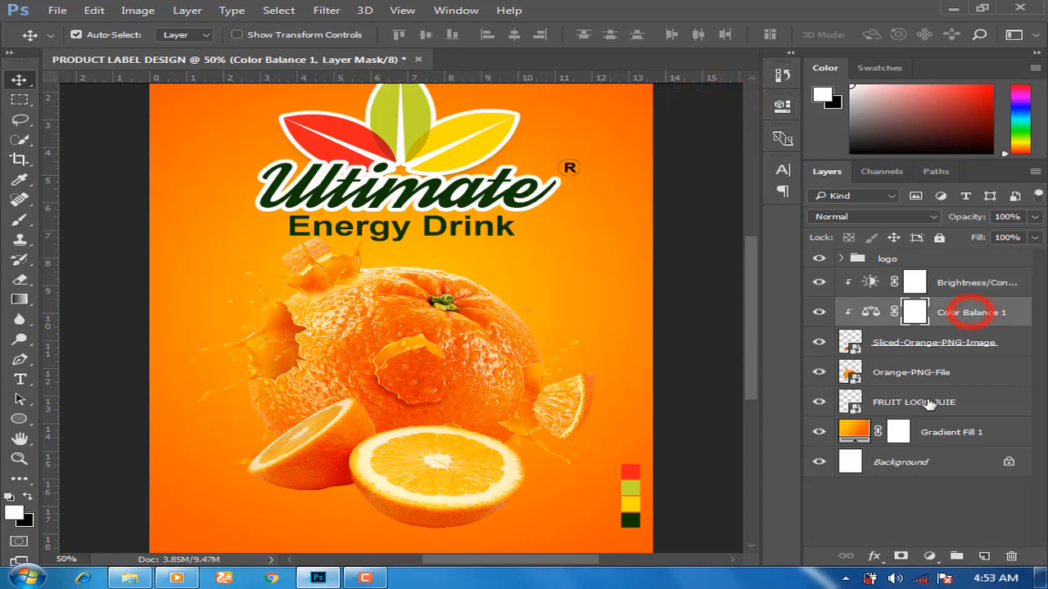
pyautogui.click(931, 556)
pyautogui.click(921, 365)
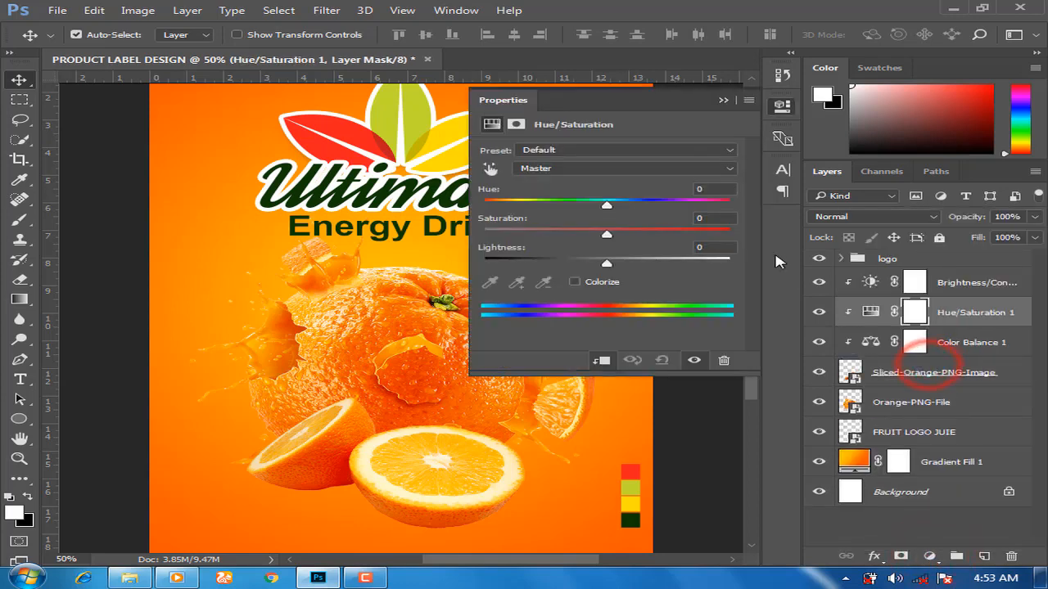
pyautogui.click(652, 166)
pyautogui.click(613, 199)
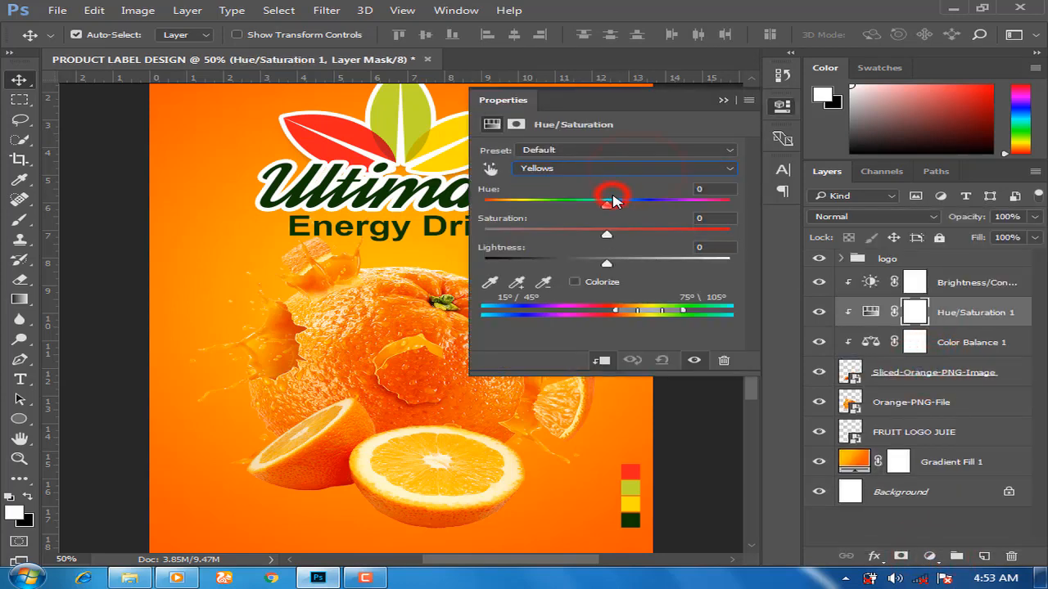
pyautogui.moveTo(609, 233); pyautogui.dragTo(721, 234)
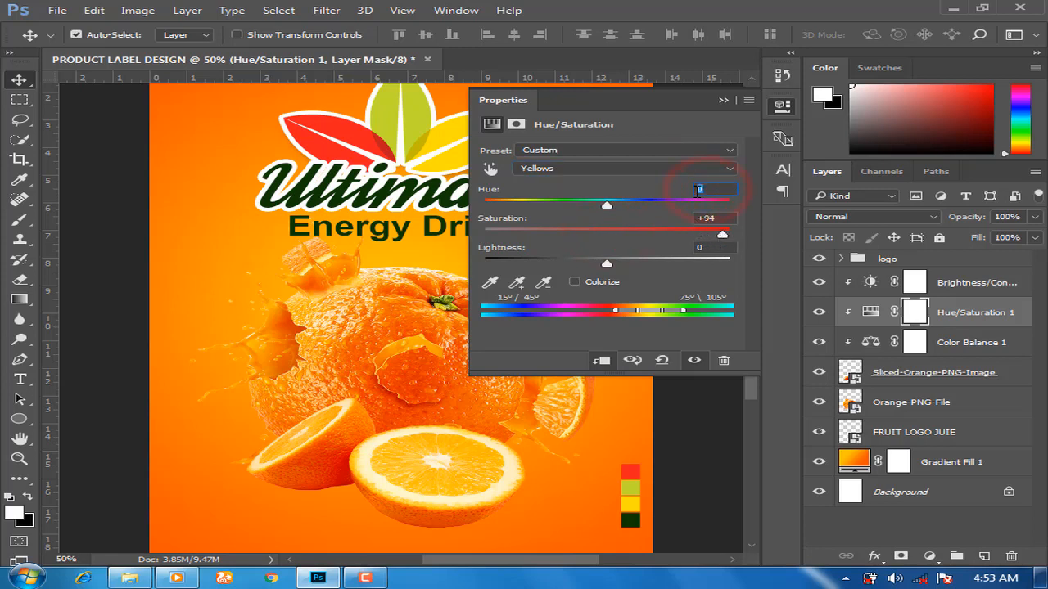
pyautogui.write('-12')
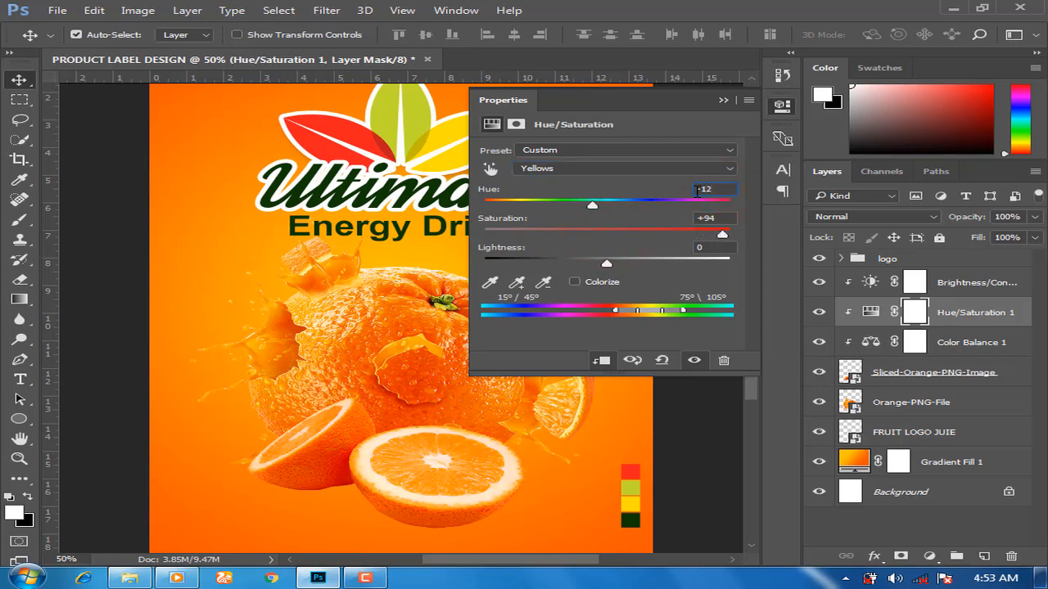
pyautogui.click(724, 102)
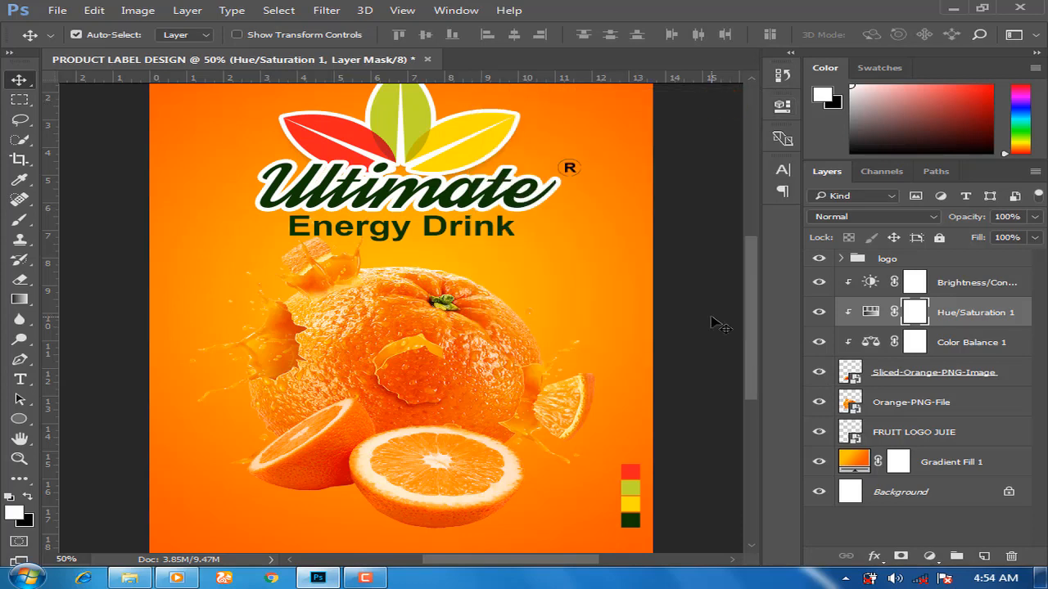
# - Invert the Hue/Saturation 1 layer mask to solid black
pyautogui.hotkey('ctrl', '+')
pyautogui.hotkey('ctrl', '-')
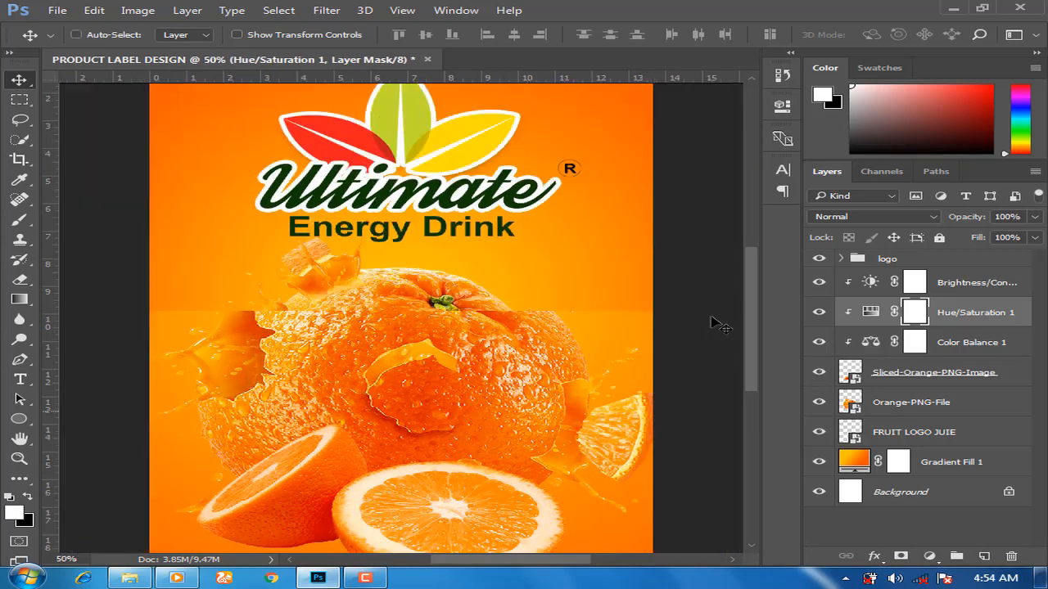
pyautogui.hotkey('ctrl', '+')
pyautogui.moveTo(748, 320); pyautogui.dragTo(751, 381)
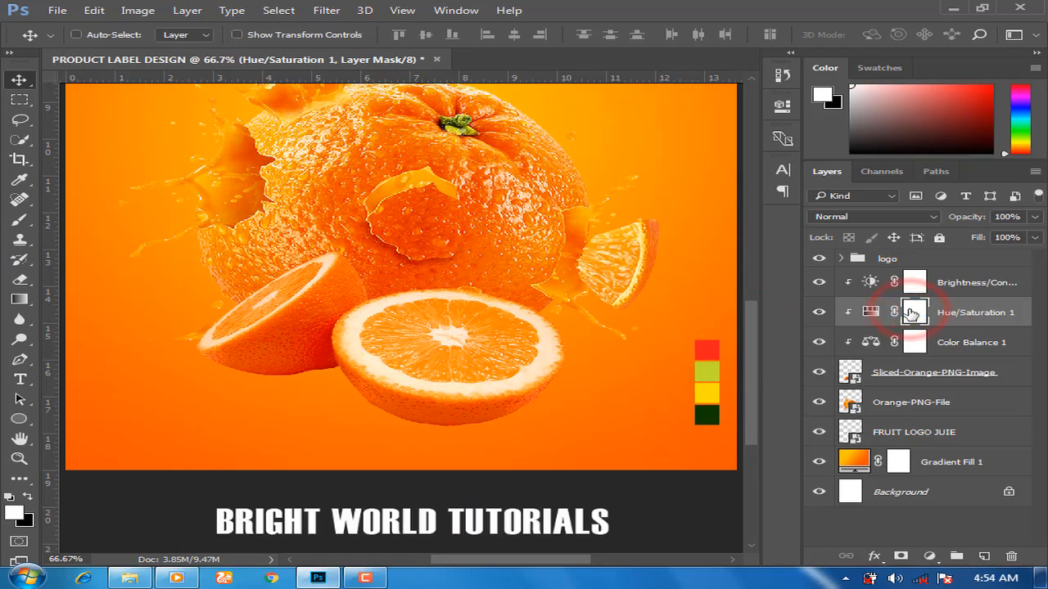
pyautogui.hotkey('ctrl', 'i')
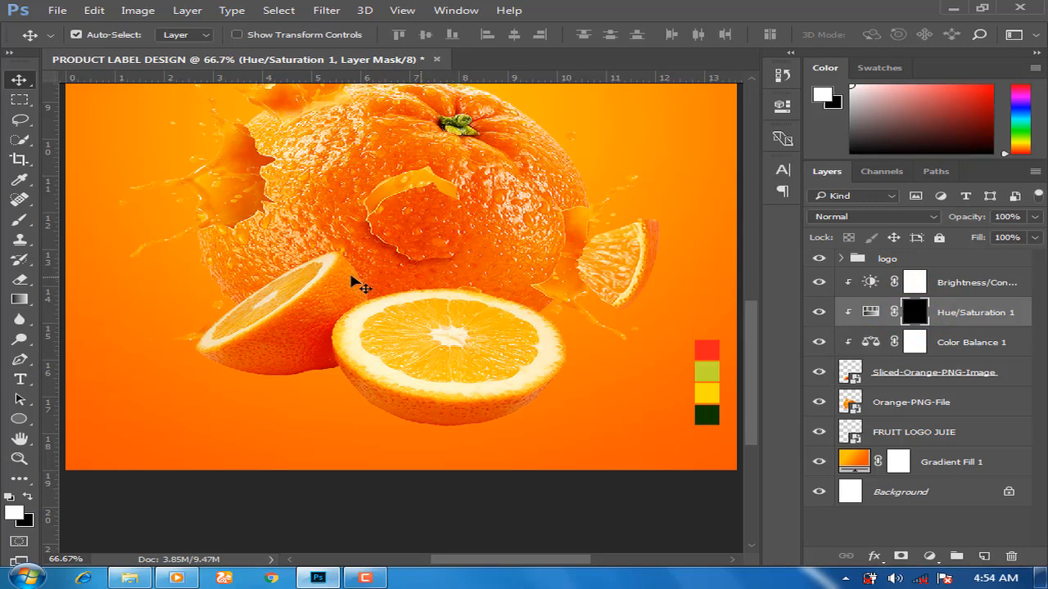
# - Paint white on the Hue/Saturation mask over the front orange half's flesh with a soft 100 px brush
pyautogui.click(18, 217)
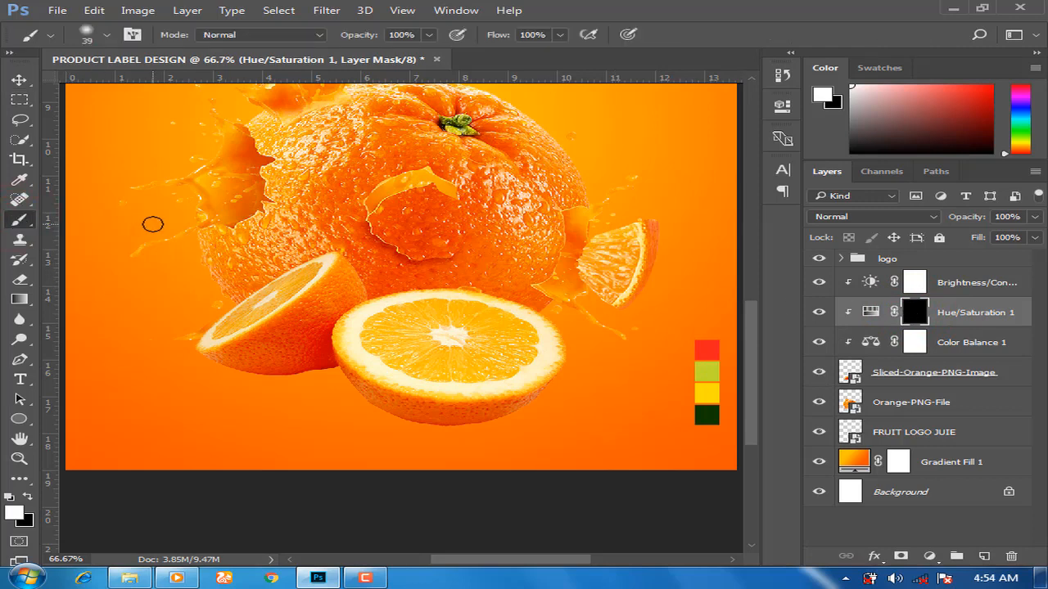
pyautogui.click(106, 35)
pyautogui.moveTo(143, 84); pyautogui.dragTo(179, 85)
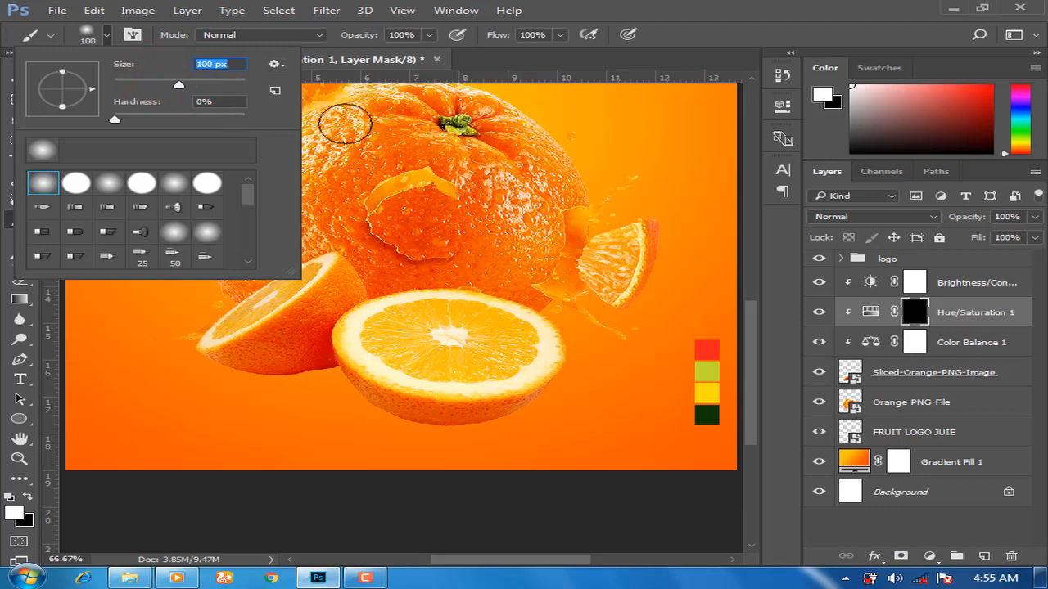
pyautogui.click(790, 19)
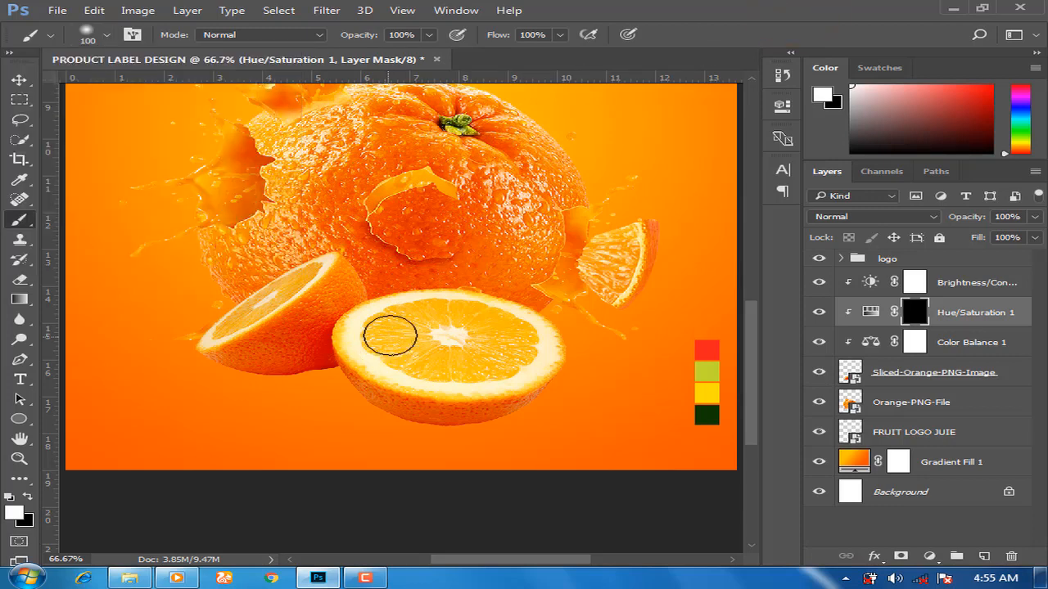
pyautogui.moveTo(381, 335)
pyautogui.mouseDown()
pyautogui.moveTo(477, 325)
pyautogui.moveTo(442, 318)
pyautogui.moveTo(387, 346)
pyautogui.moveTo(486, 370)
pyautogui.moveTo(508, 354)
pyautogui.moveTo(435, 334)
pyautogui.moveTo(397, 337)
pyautogui.moveTo(518, 347)
pyautogui.moveTo(476, 325)
pyautogui.moveTo(409, 336)
pyautogui.moveTo(423, 318)
pyautogui.moveTo(398, 314)
pyautogui.moveTo(421, 355)
pyautogui.moveTo(463, 357)
pyautogui.moveTo(433, 320)
pyautogui.mouseUp()
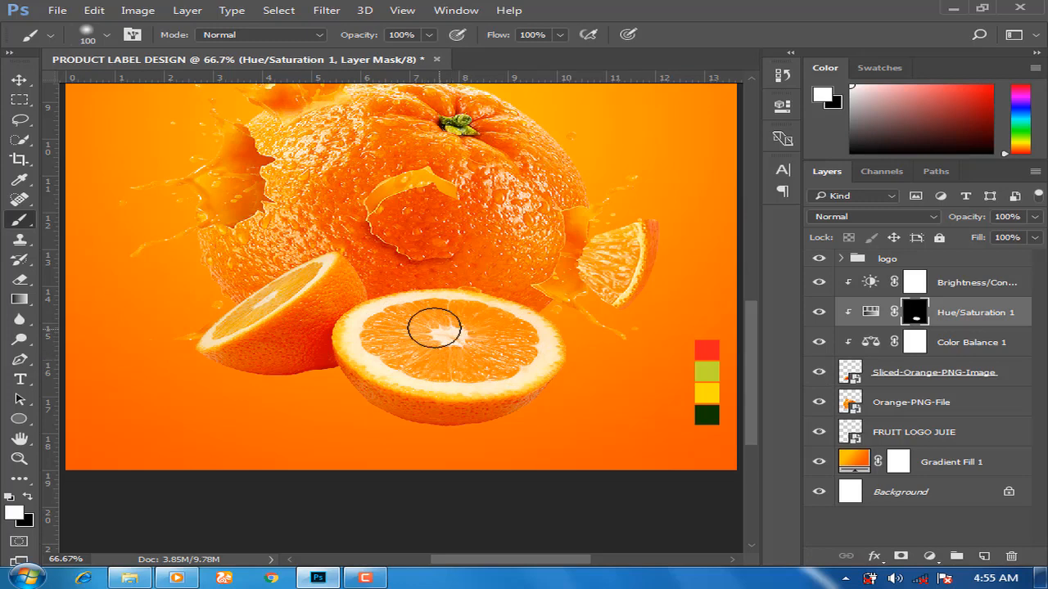
# - Paint white on the Hue/Saturation mask over the tilted orange half's flesh with a soft 67 px brush
pyautogui.click(107, 34)
pyautogui.moveTo(168, 85); pyautogui.dragTo(158, 85)
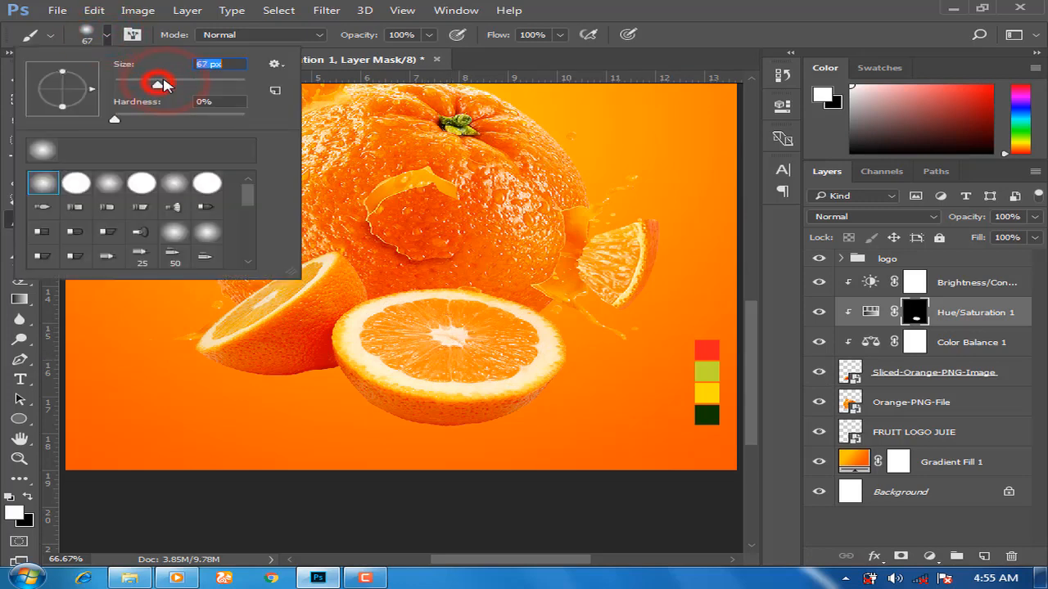
pyautogui.click(500, 62)
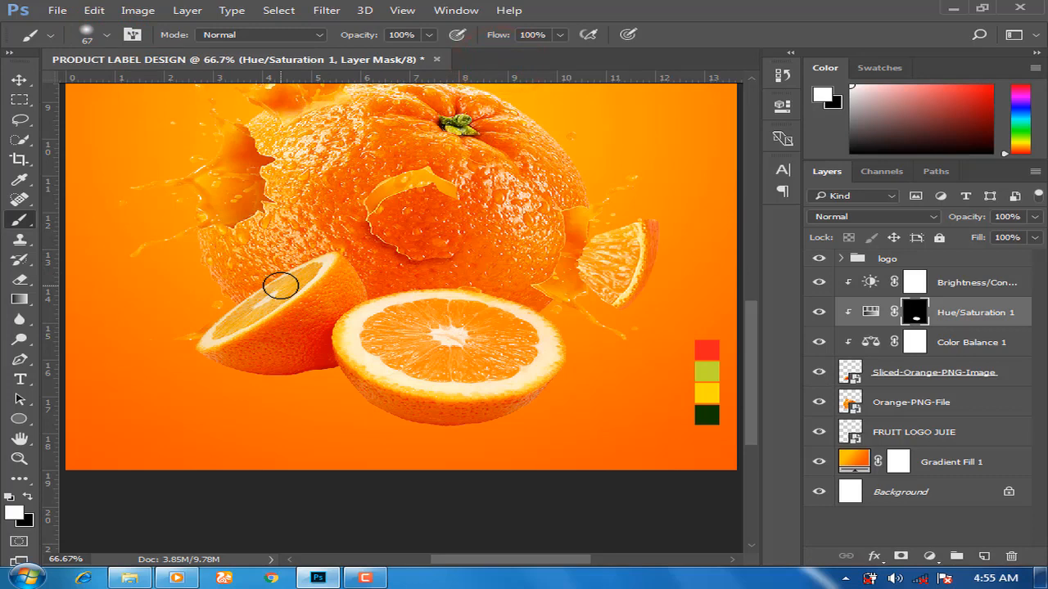
pyautogui.hotkey('ctrl', '+')
pyautogui.moveTo(213, 276)
pyautogui.mouseDown()
pyautogui.moveTo(140, 320)
pyautogui.moveTo(150, 332)
pyautogui.mouseUp()
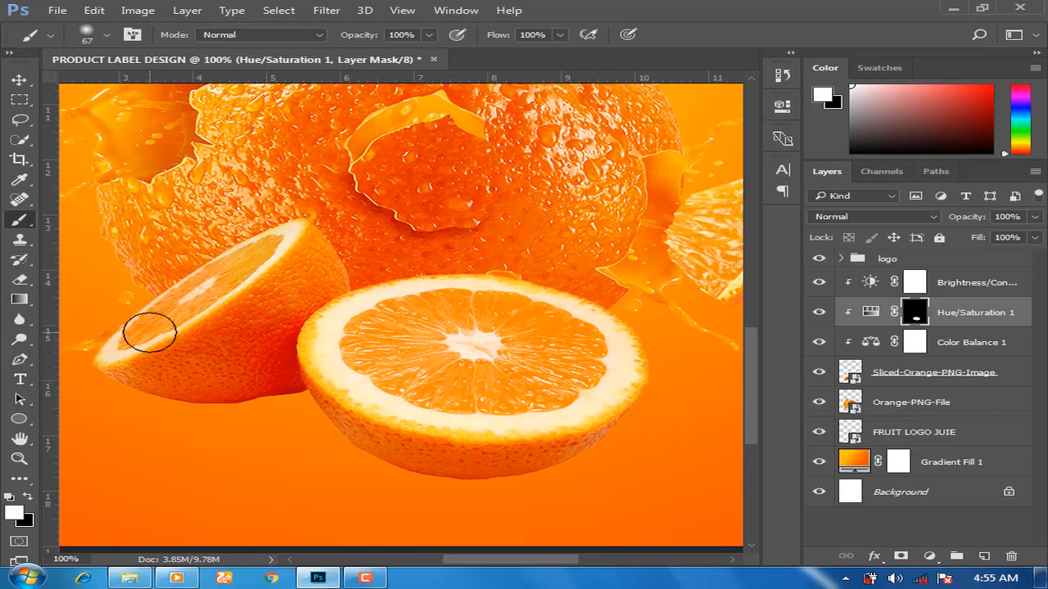
pyautogui.moveTo(200, 285)
pyautogui.mouseDown()
pyautogui.moveTo(263, 242)
pyautogui.moveTo(136, 337)
pyautogui.moveTo(249, 255)
pyautogui.mouseUp()
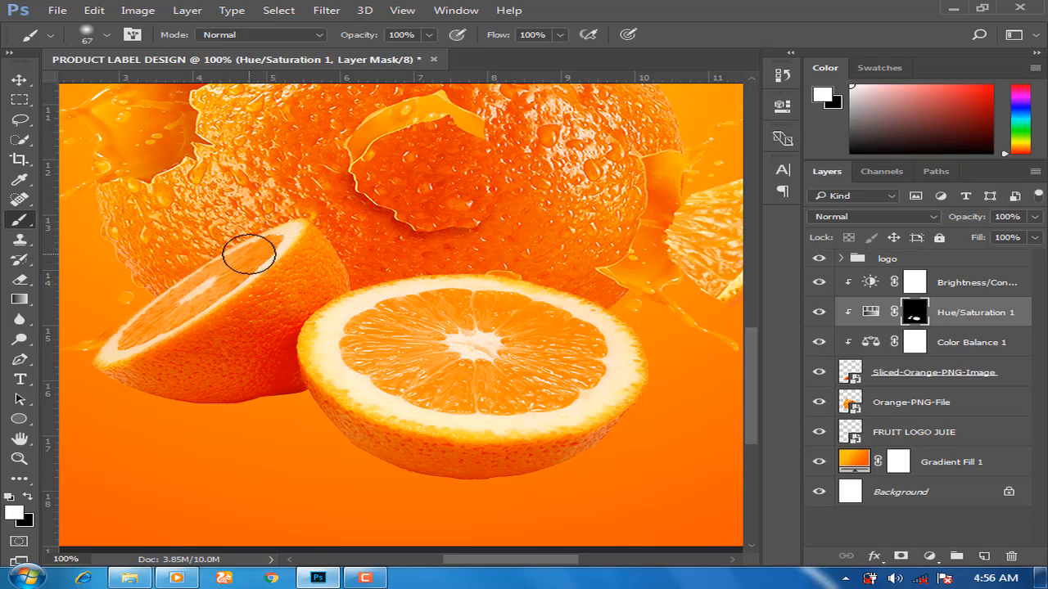
pyautogui.hotkey('ctrl', '-')
pyautogui.hotkey('ctrl', '-')
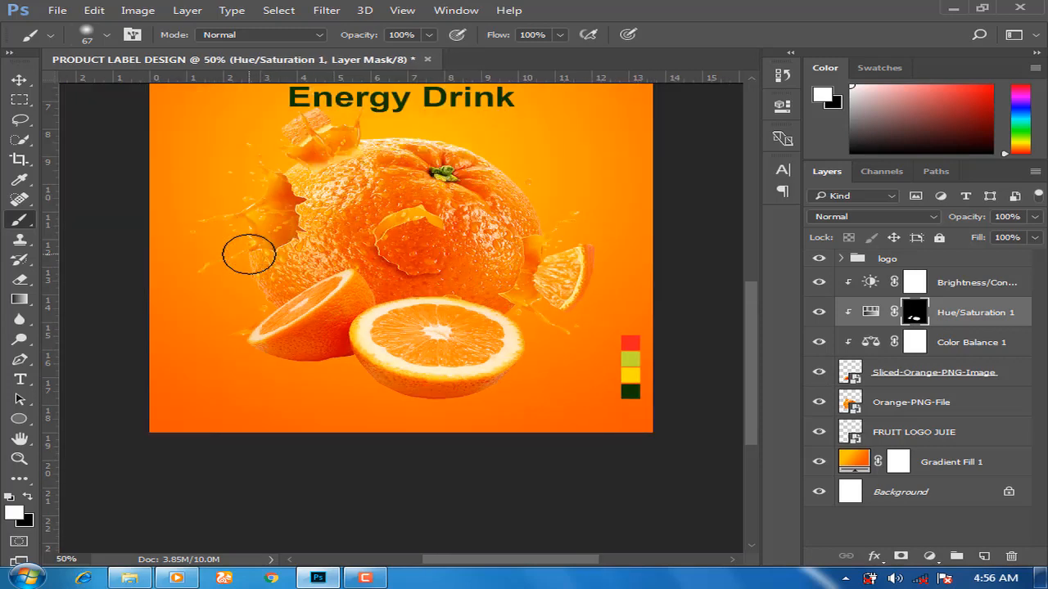
pyautogui.hotkey('ctrl', '0')
pyautogui.click(19, 80)
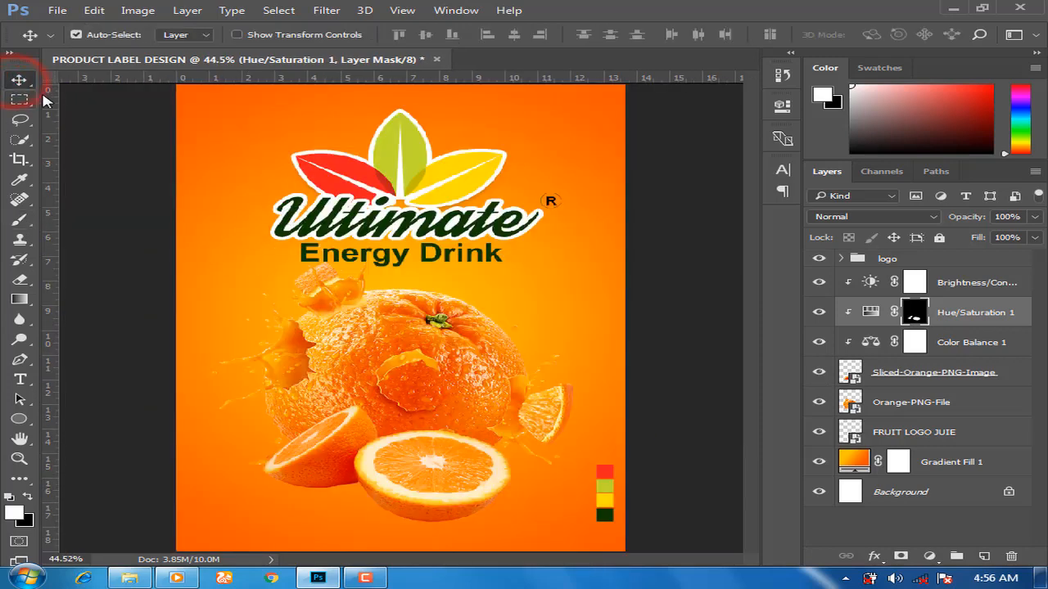
# - Embed the SUGAR FREE image above the logo group, scaled down about its centre
pyautogui.click(959, 281)
pyautogui.click(951, 260)
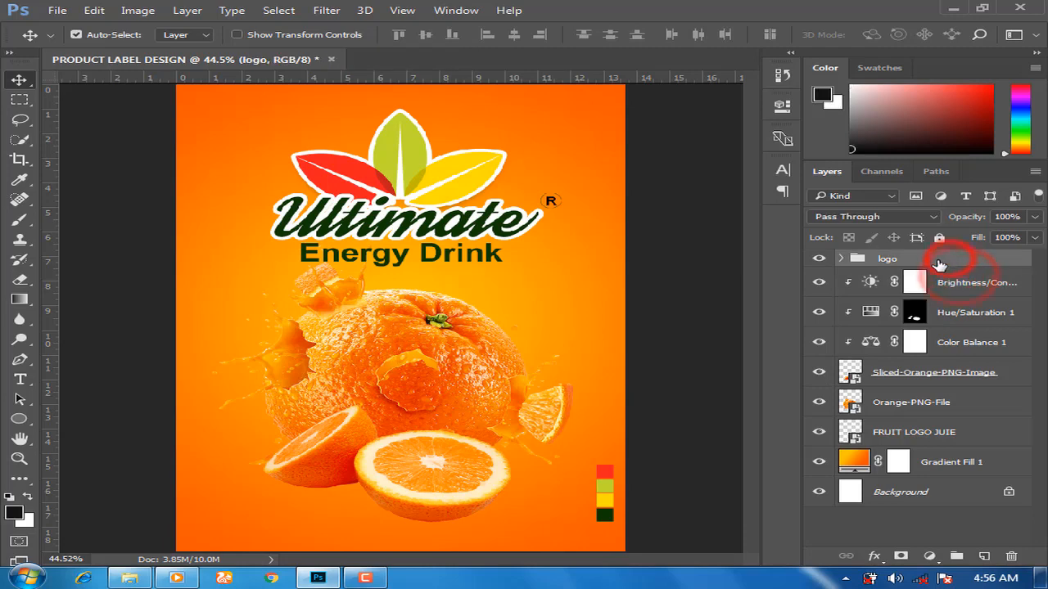
pyautogui.click(54, 10)
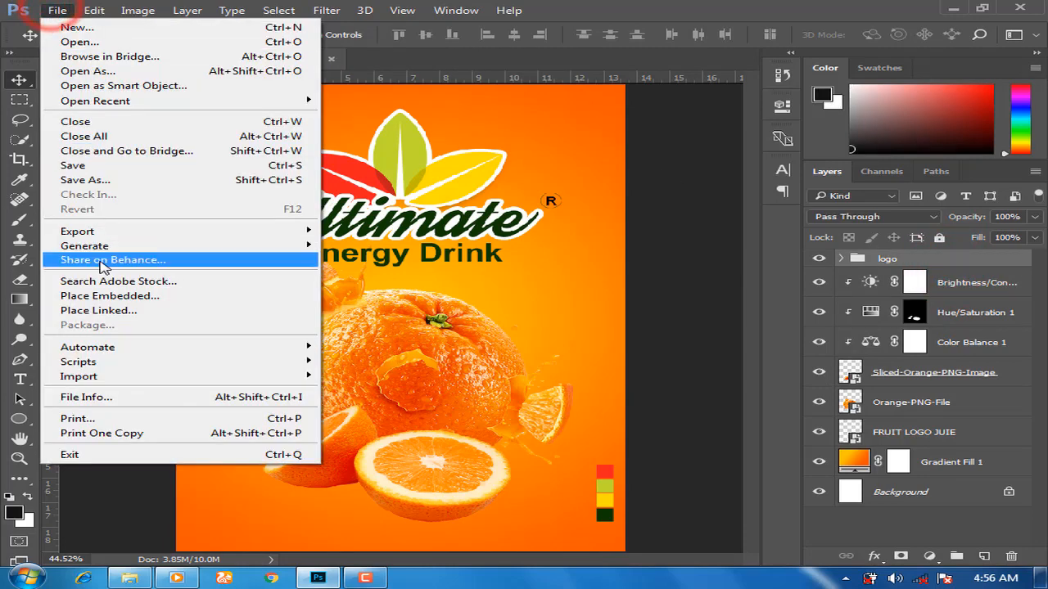
pyautogui.click(103, 299)
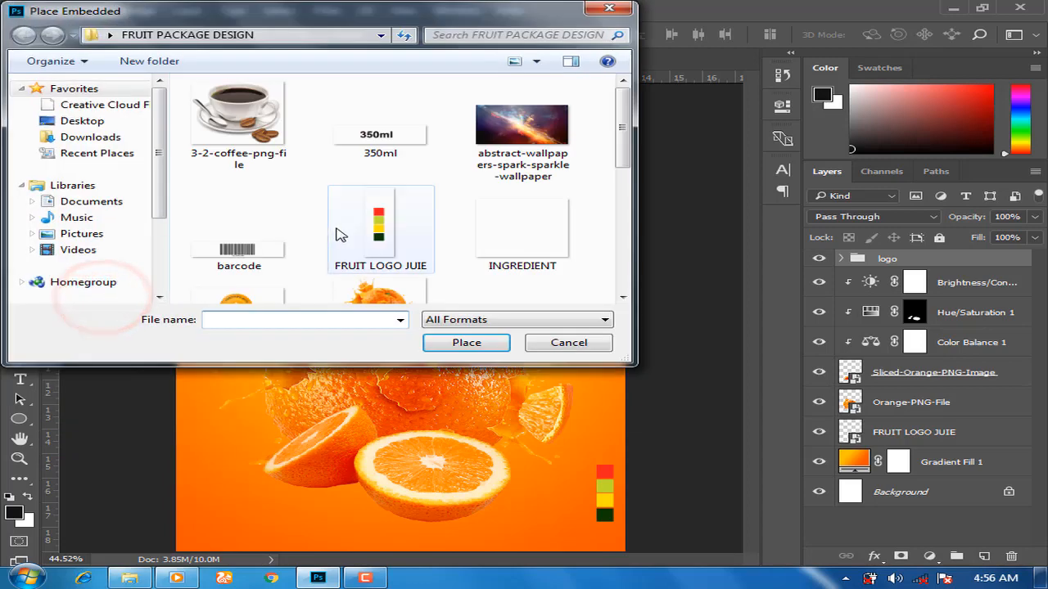
pyautogui.scroll(-3, 385, 205)
pyautogui.click(521, 186)
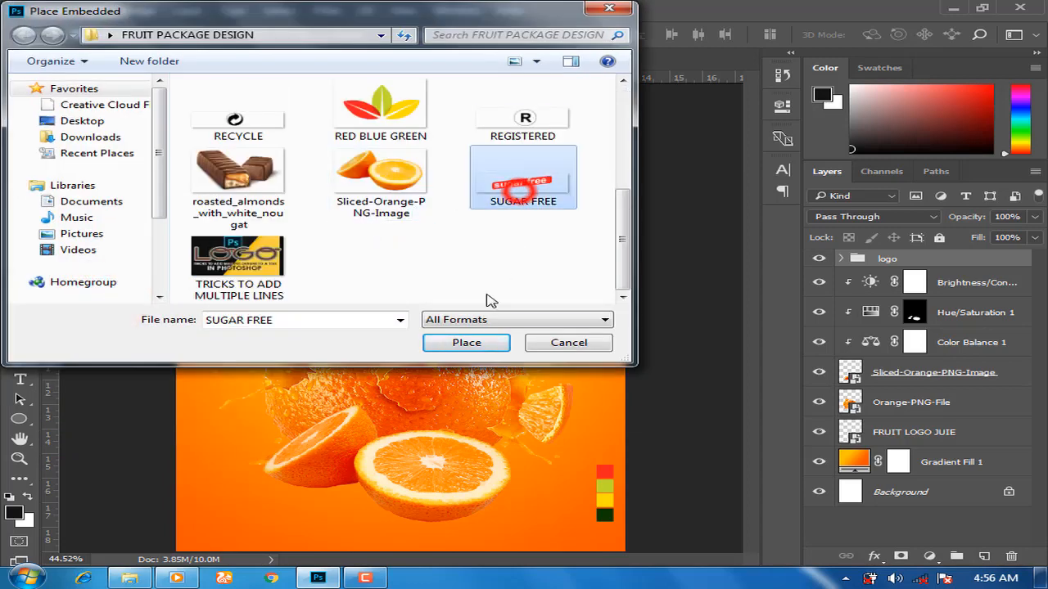
pyautogui.click(461, 347)
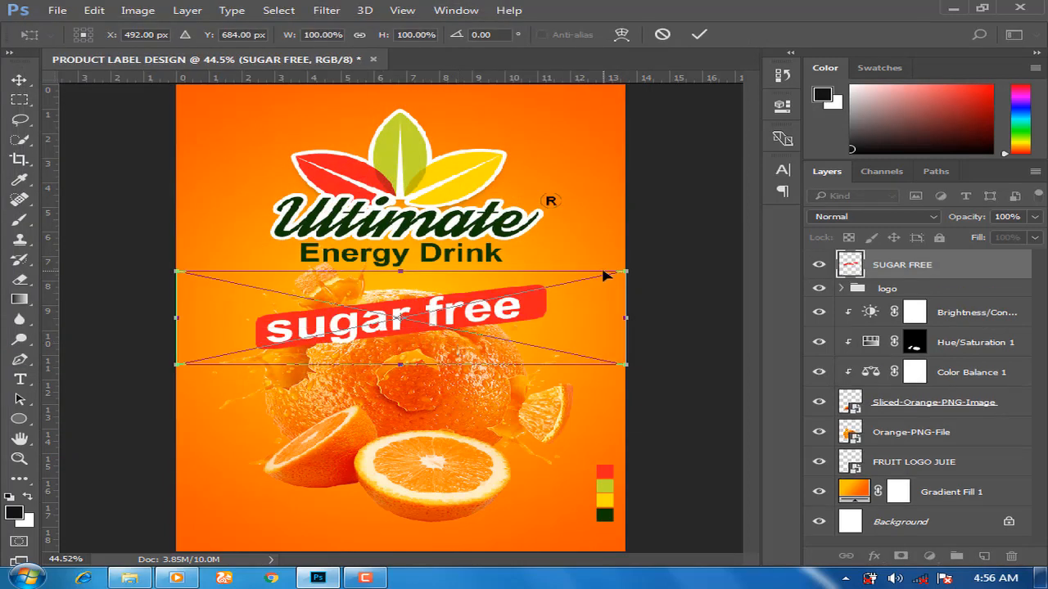
pyautogui.moveTo(621, 271); pyautogui.dragTo(538, 288)
pyautogui.press('Return')
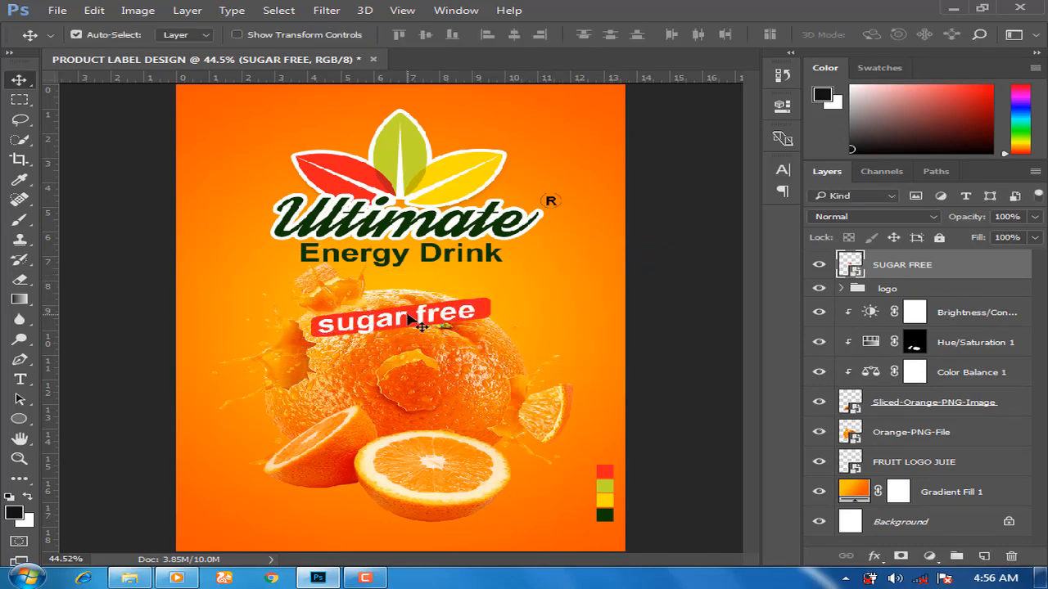
# - Move the sugar free badge below the end of the Energy Drink text and scale it to about 47%
pyautogui.moveTo(420, 327); pyautogui.dragTo(540, 283)
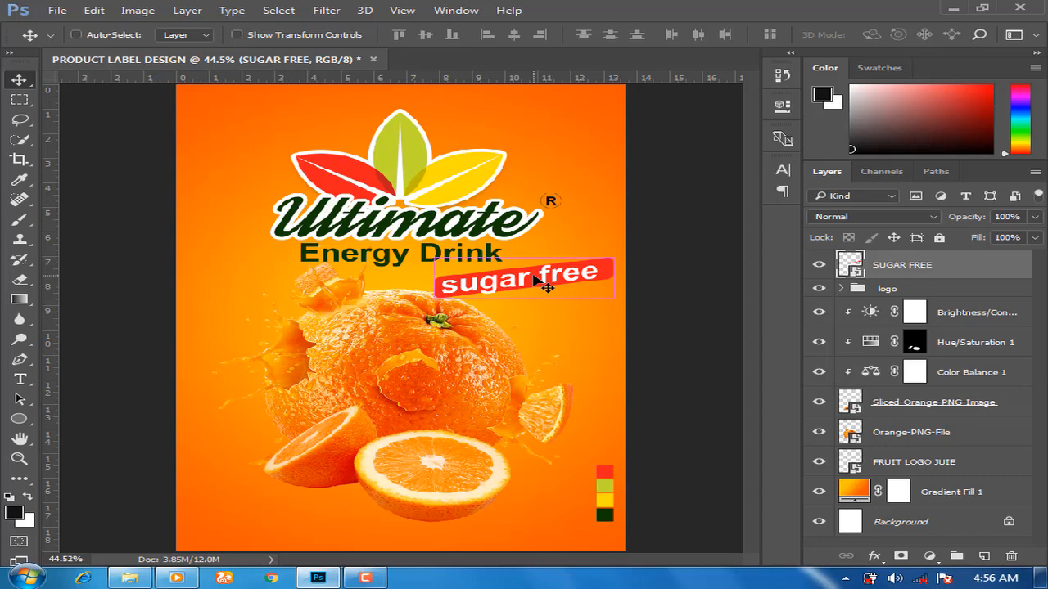
pyautogui.hotkey('ctrl', 't')
pyautogui.moveTo(663, 247); pyautogui.dragTo(632, 262)
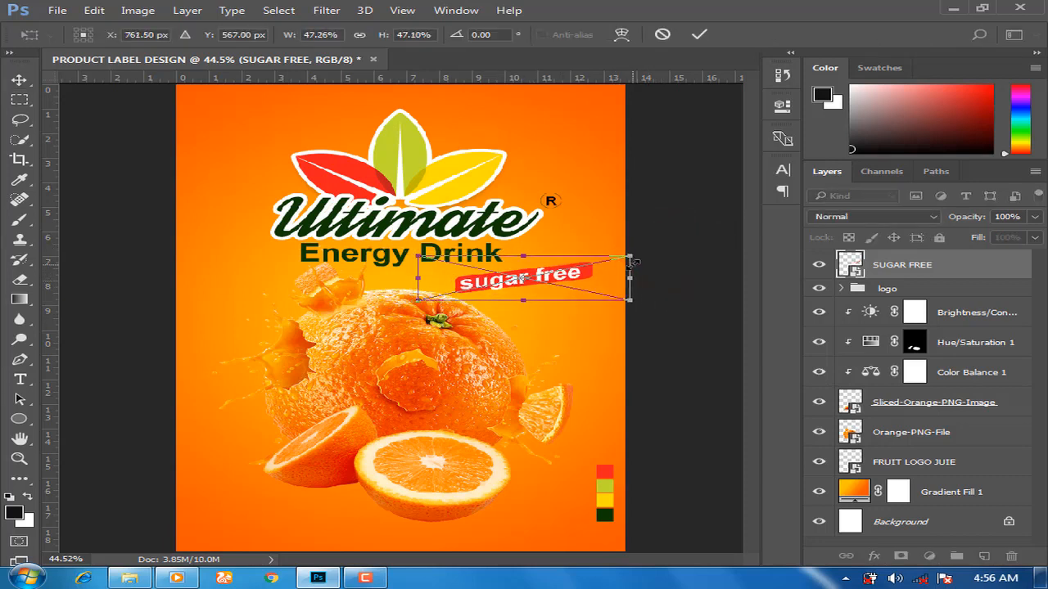
pyautogui.press('Return')
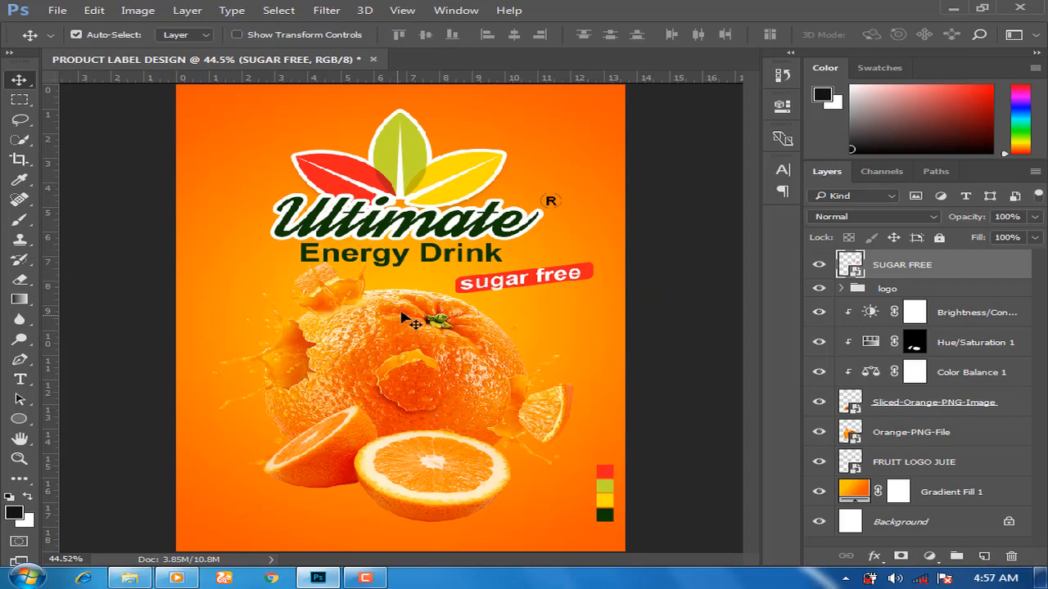
# - Embed the LABEL image, scale it to about 143%, and place the vitamins badge just below the sugar free badge
pyautogui.click(50, 10)
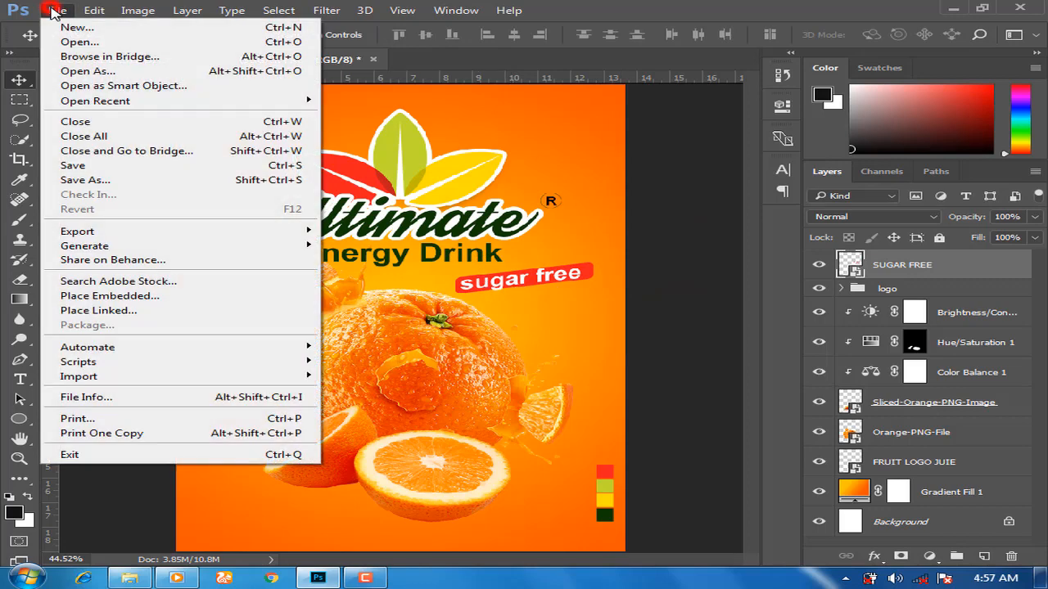
pyautogui.click(80, 293)
pyautogui.click(377, 217)
pyautogui.scroll(-3, 376, 217)
pyautogui.scroll(2, 377, 217)
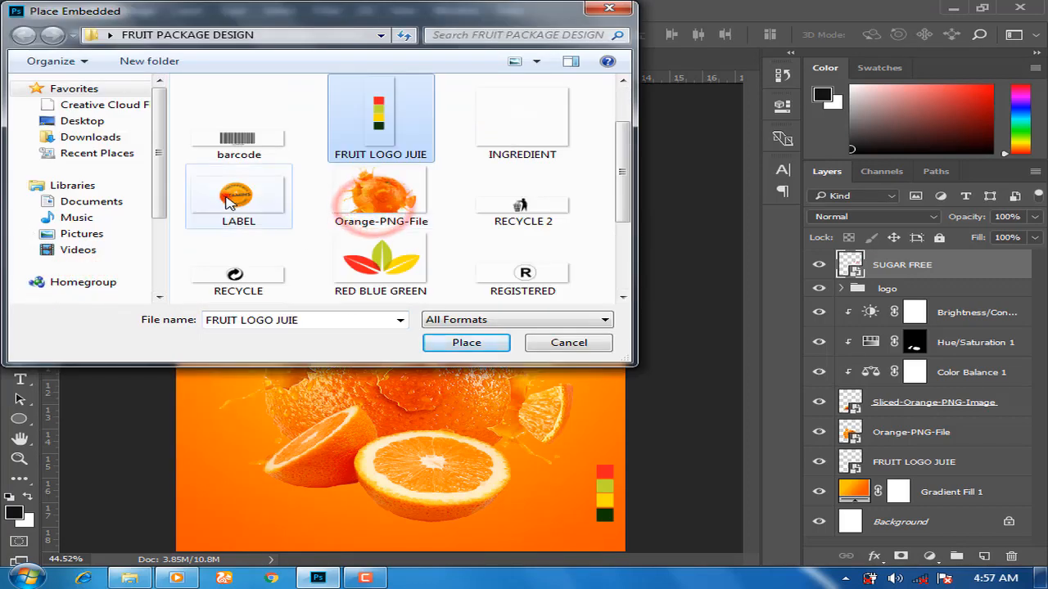
pyautogui.click(237, 200)
pyautogui.click(469, 343)
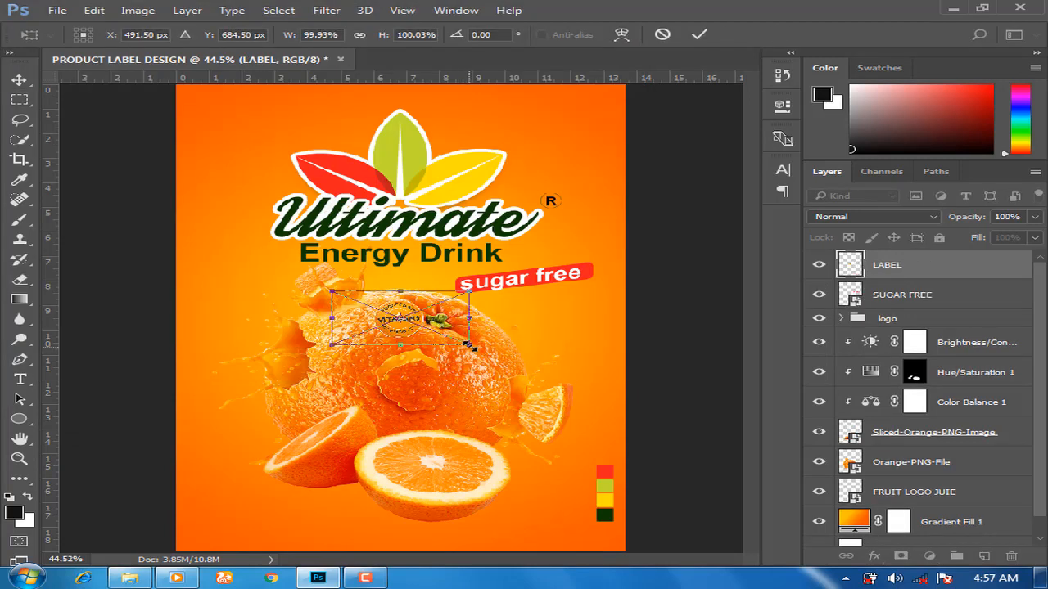
pyautogui.moveTo(469, 346); pyautogui.dragTo(491, 370)
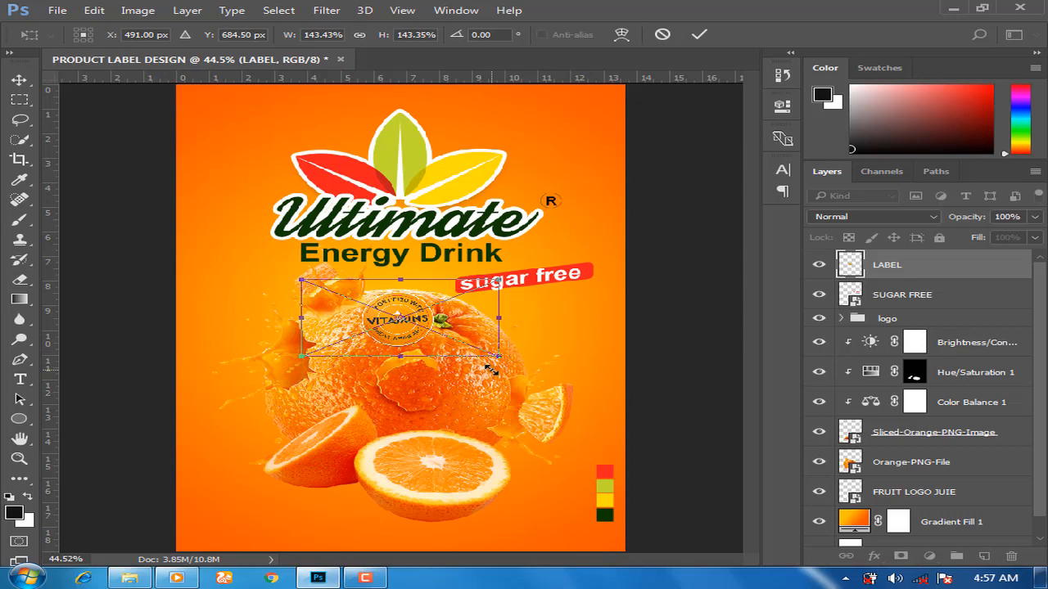
pyautogui.press('Return')
pyautogui.moveTo(400, 321); pyautogui.dragTo(528, 325)
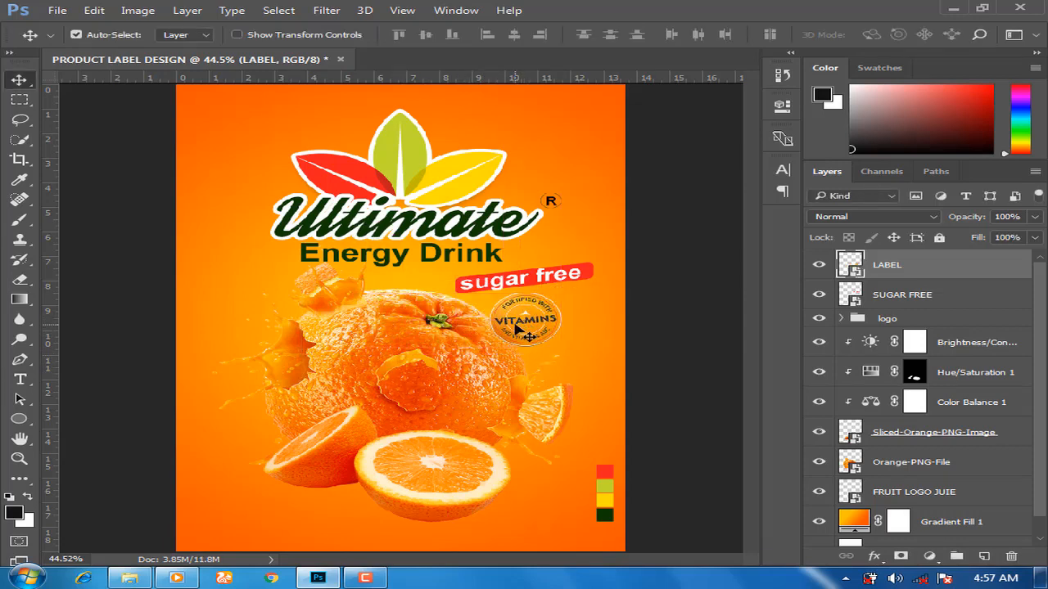
pyautogui.hotkey('ctrl', '-')
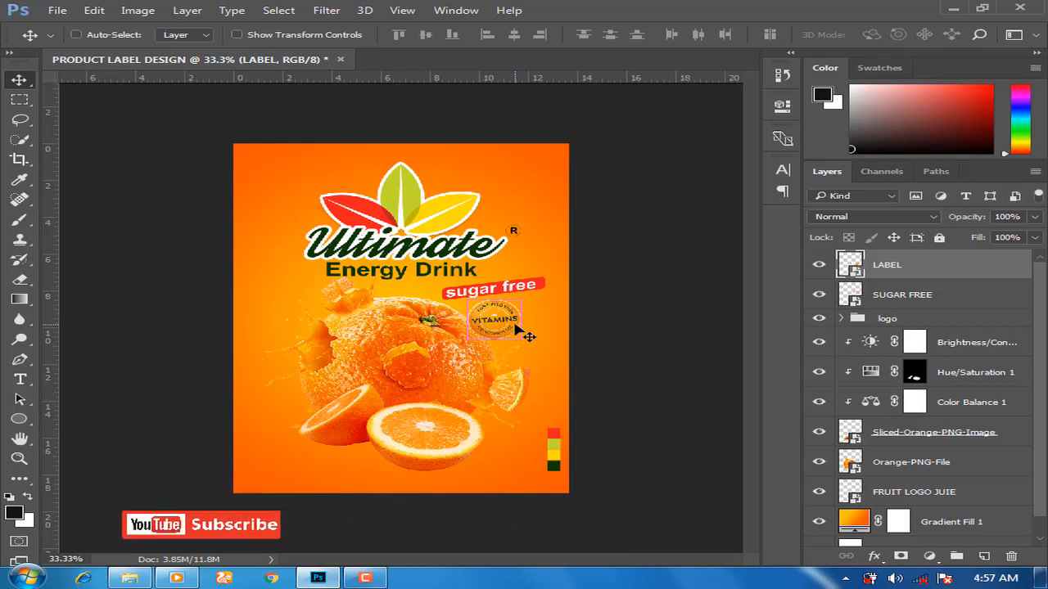
pyautogui.hotkey('ctrl', '+')
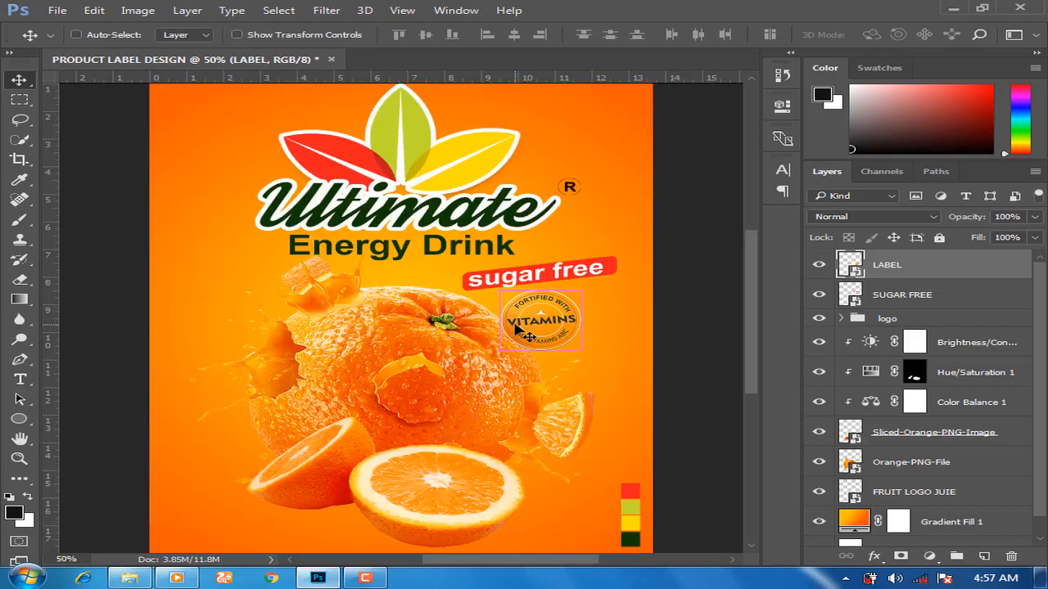
pyautogui.hotkey('ctrl', '-')
pyautogui.hotkey('ctrl', '+')
pyautogui.hotkey('ctrl', '-')
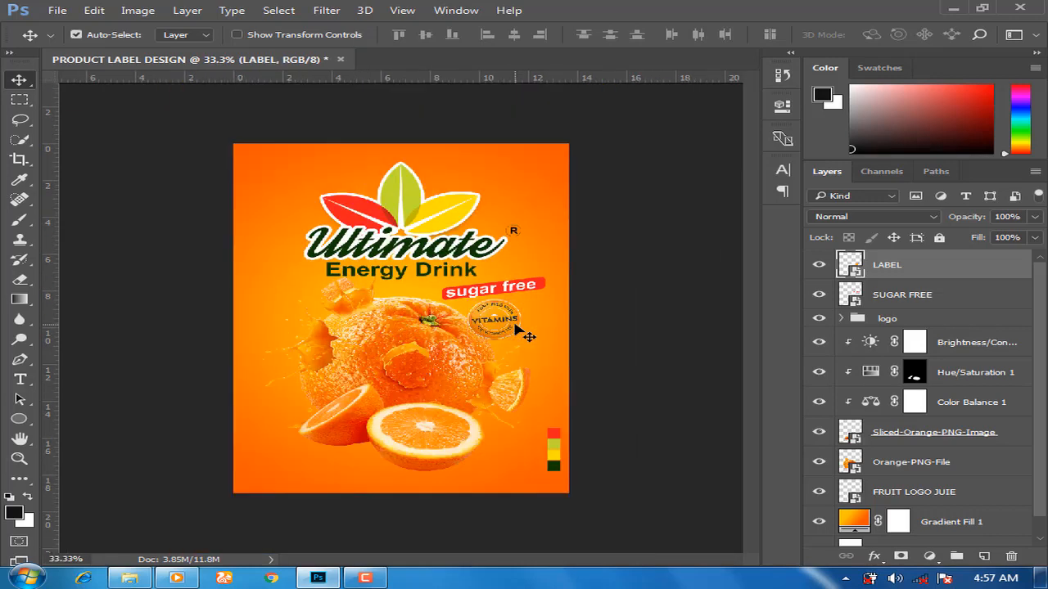
# - Add a Multiply drop shadow to the LABEL layer with 11% opacity, 9 px distance and 2 px size
pyautogui.hotkey('ctrl', '+')
pyautogui.hotkey('ctrl', '+')
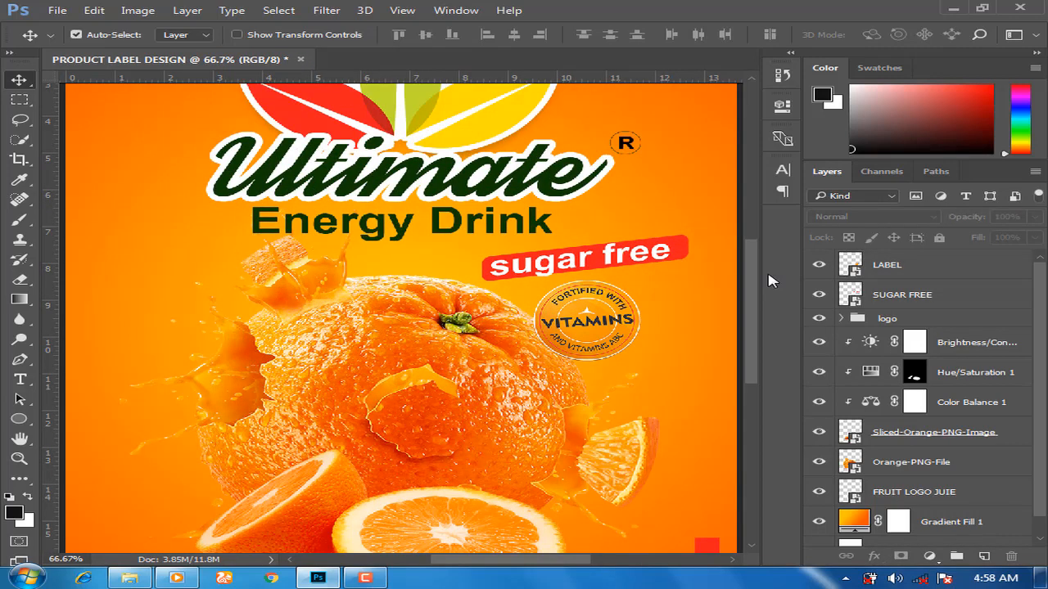
pyautogui.moveTo(752, 287); pyautogui.dragTo(757, 321)
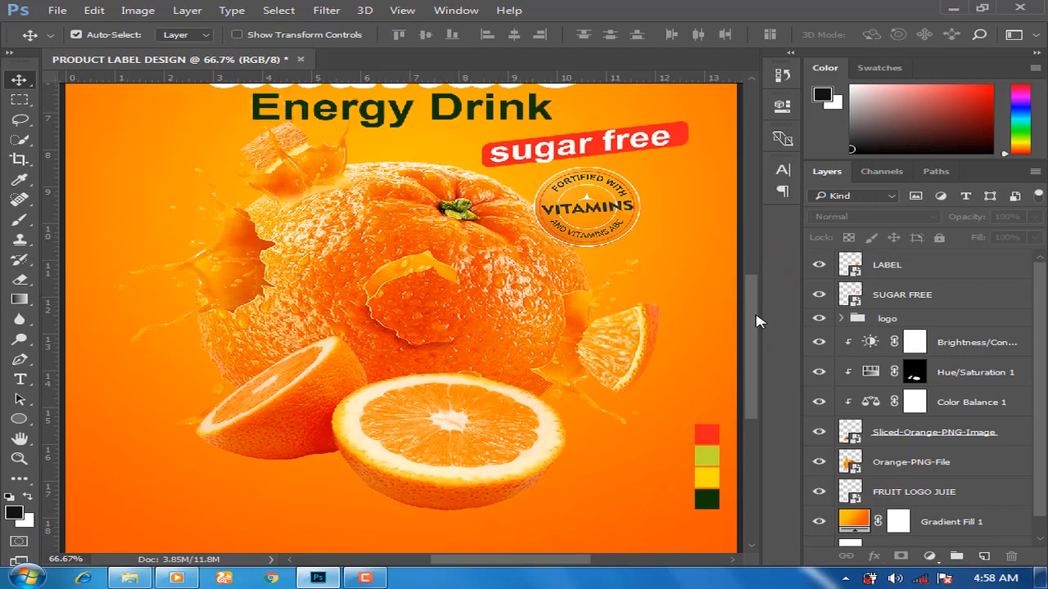
pyautogui.click(855, 268)
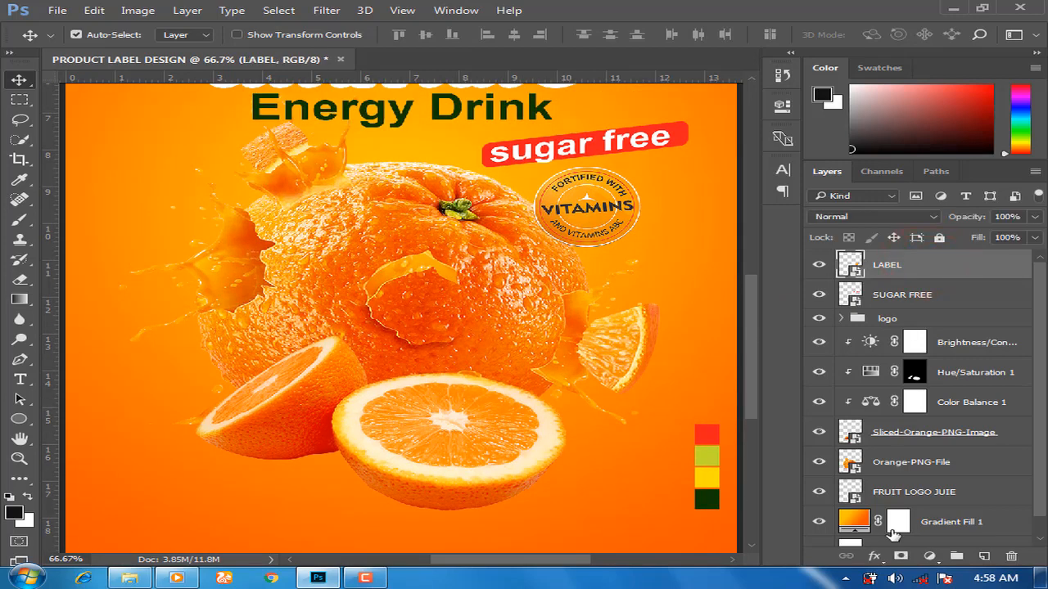
pyautogui.click(876, 556)
pyautogui.click(883, 545)
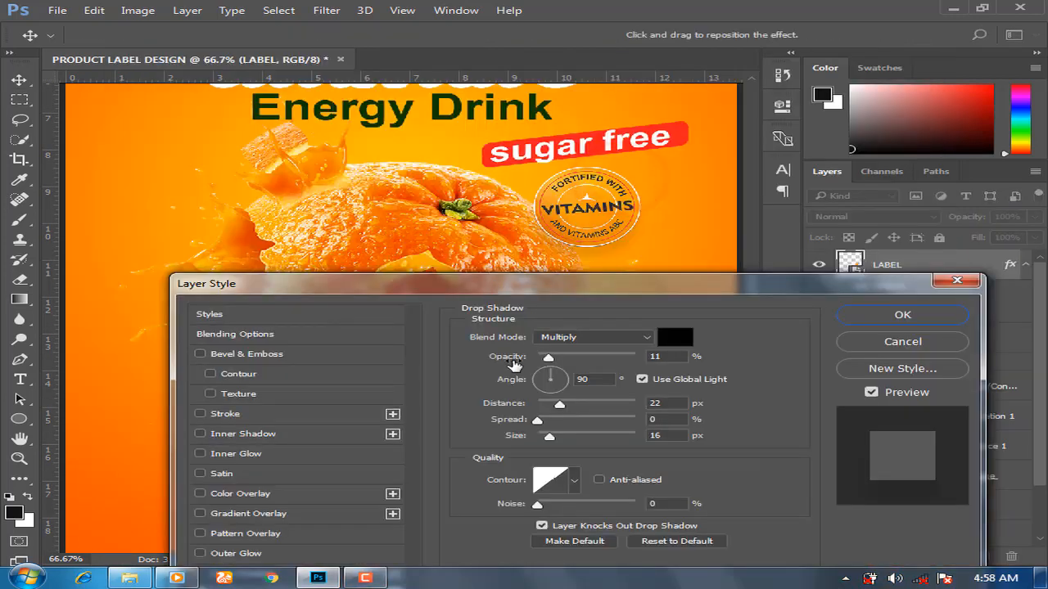
pyautogui.moveTo(549, 436)
pyautogui.mouseDown()
pyautogui.moveTo(540, 442)
pyautogui.moveTo(546, 416)
pyautogui.mouseUp()
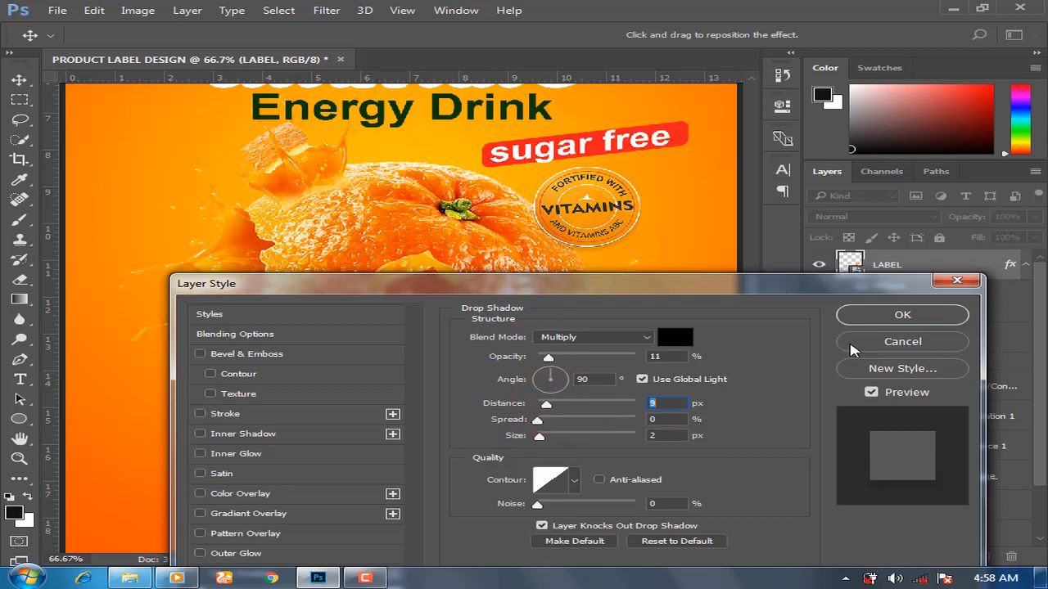
pyautogui.click(908, 318)
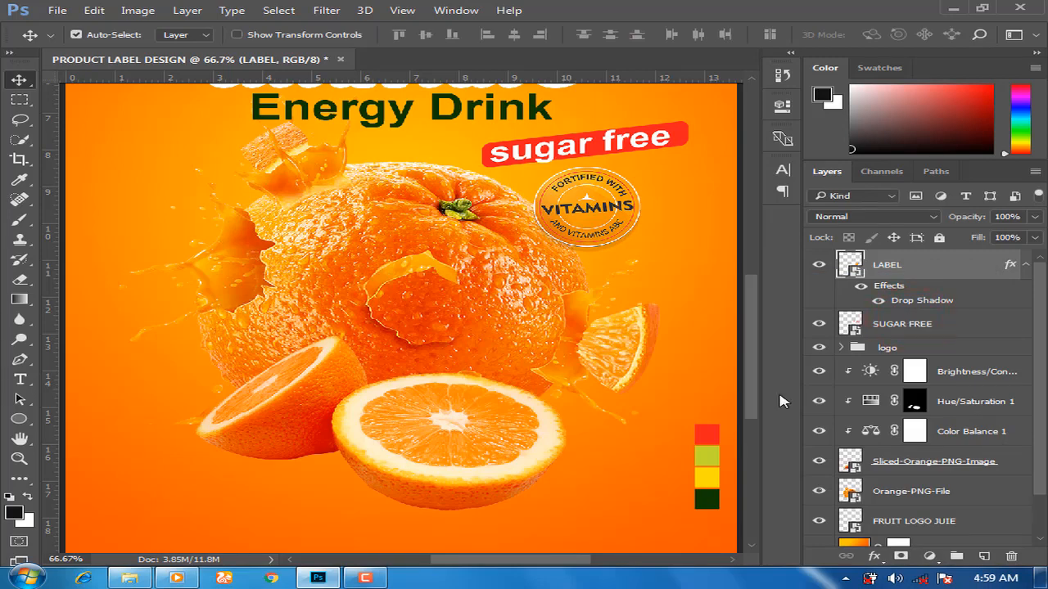
# - Add a Multiply drop shadow to the Sliced-Orange-PNG-Image layer with 27% opacity, 17 px distance and 21 px size
pyautogui.click(917, 463)
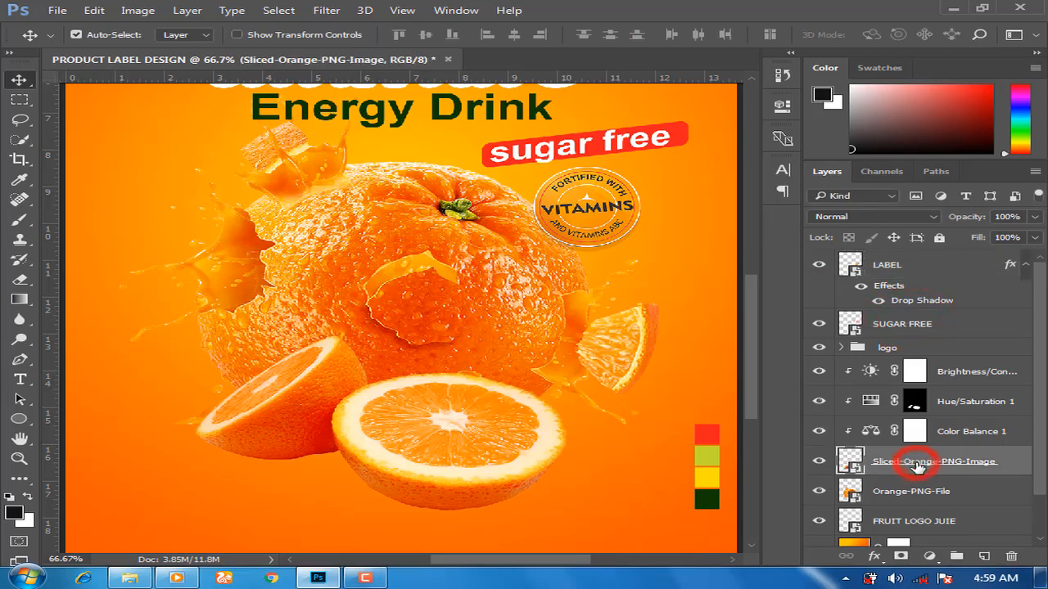
pyautogui.click(872, 556)
pyautogui.click(873, 554)
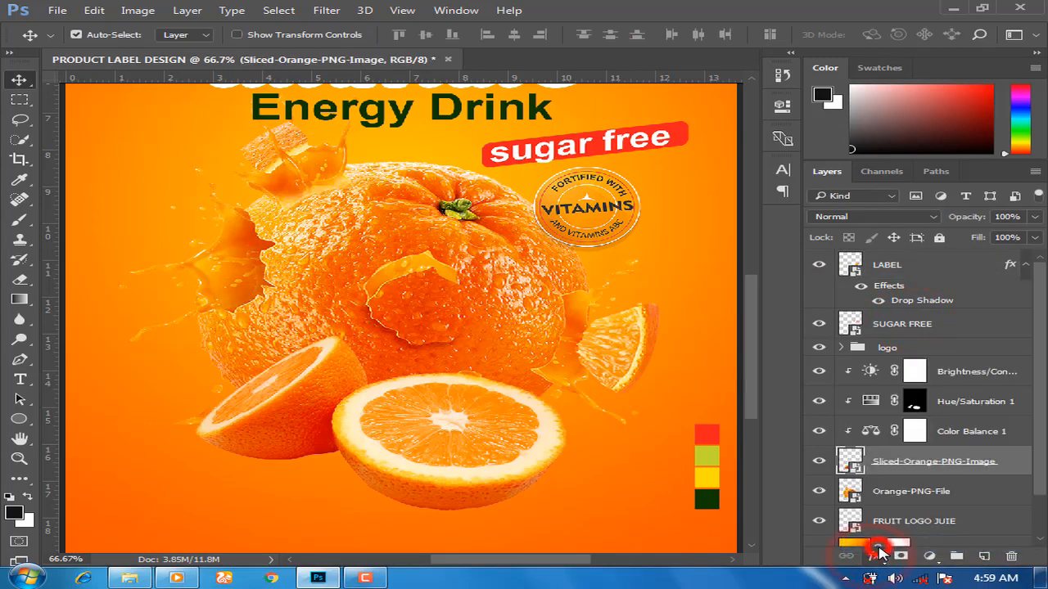
pyautogui.moveTo(465, 82); pyautogui.dragTo(720, 33)
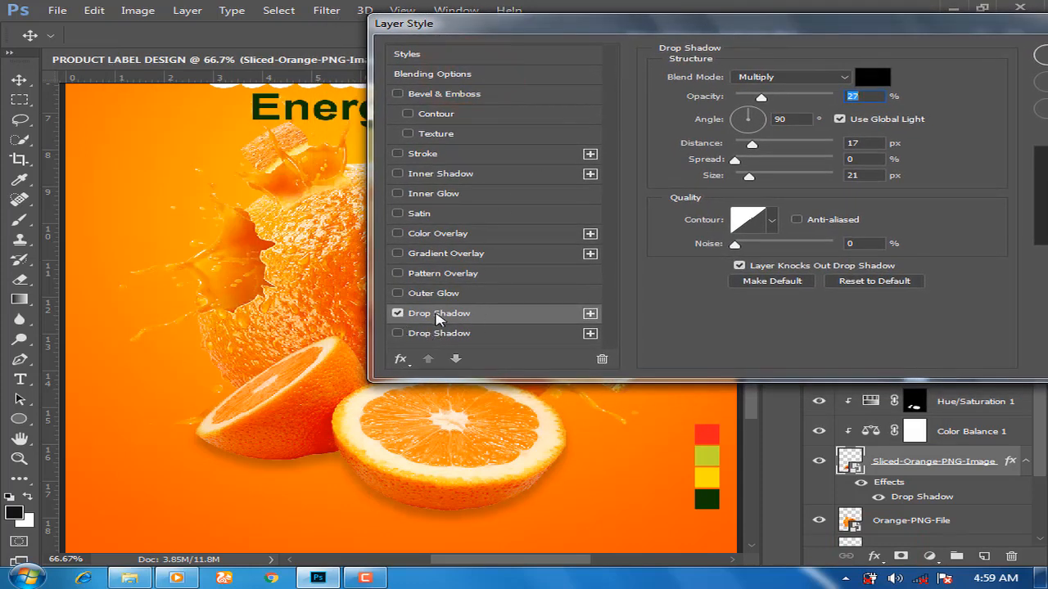
pyautogui.click(650, 297)
pyautogui.moveTo(724, 27); pyautogui.dragTo(552, 20)
pyautogui.click(888, 49)
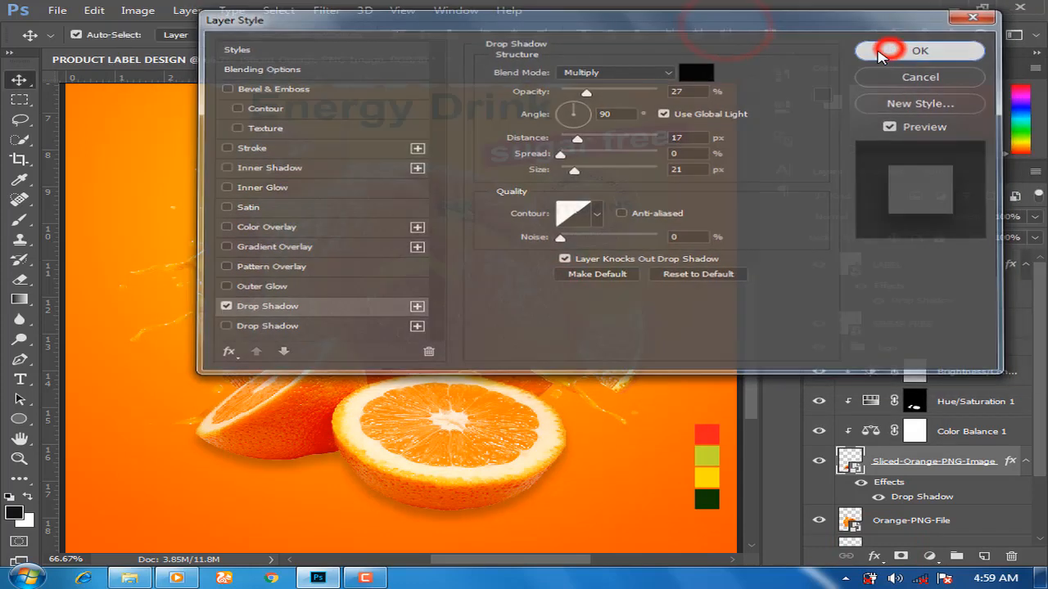
pyautogui.hotkey('ctrl', '-')
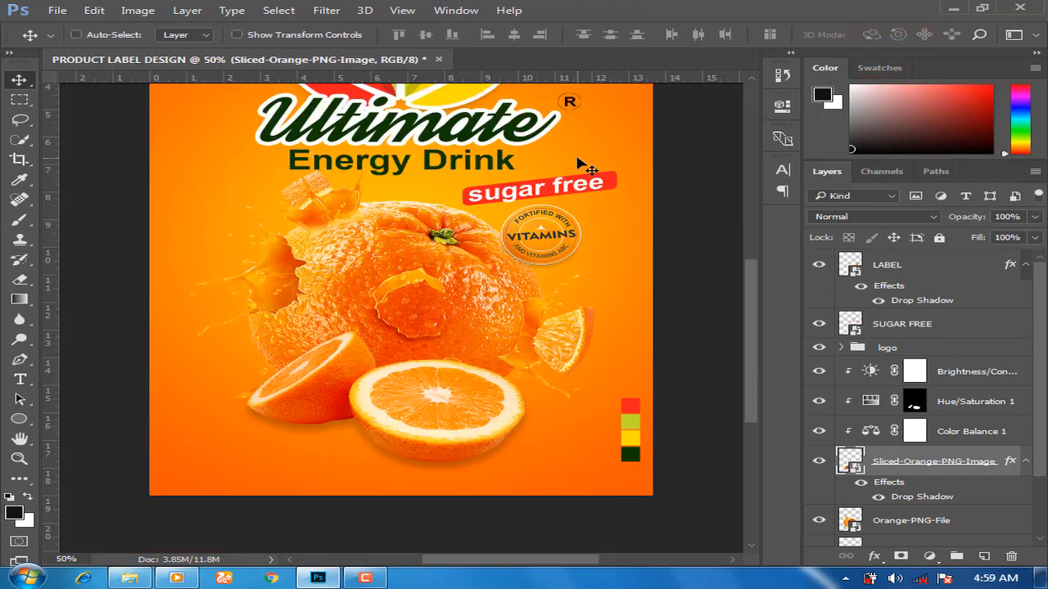
pyautogui.hotkey('ctrl', '0')
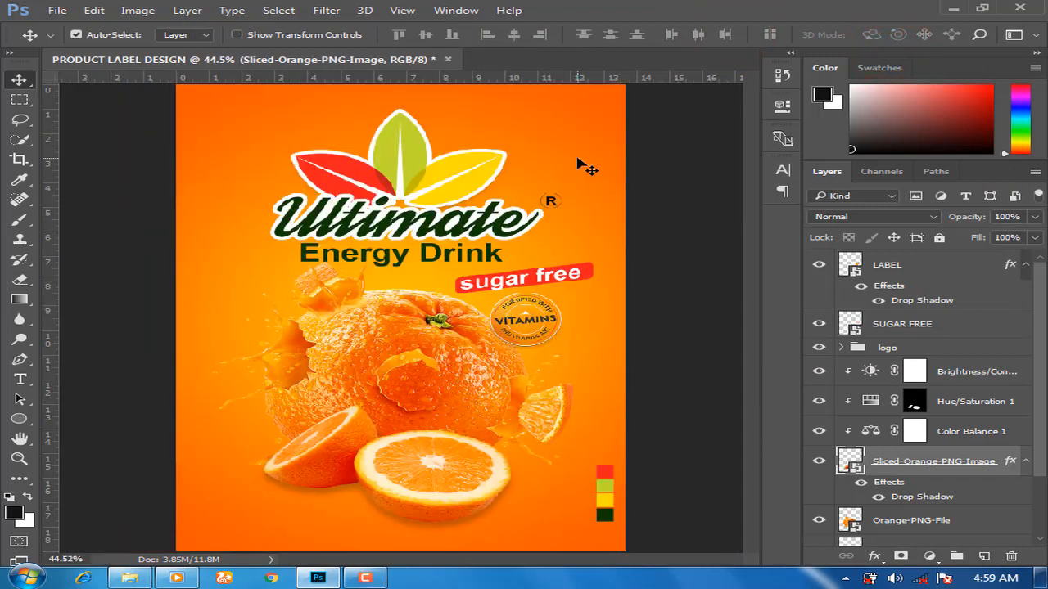
pyautogui.hotkey('ctrl', '-')
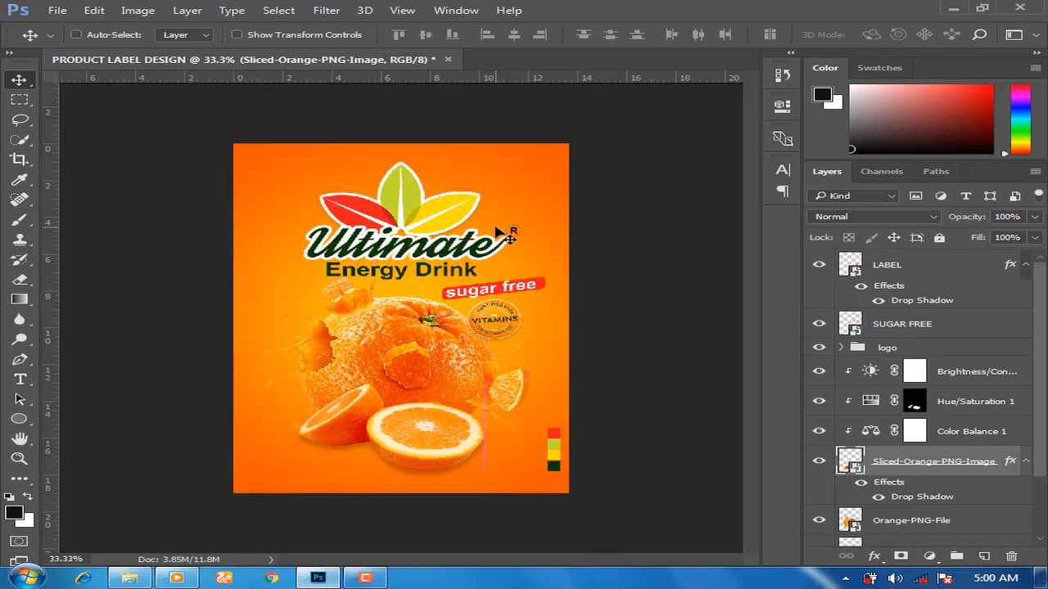
pyautogui.hotkey('ctrl', '+')
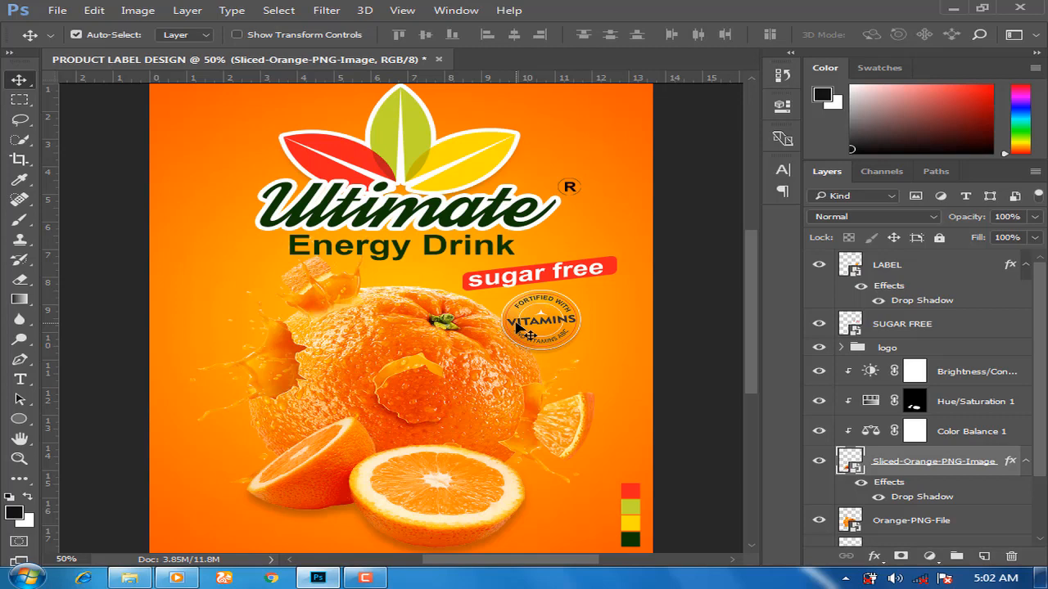
# - Group the Sliced-Orange-PNG-Image and Orange-PNG-File layers with their clipped adjustments and name the group fruits
pyautogui.scroll(-2, 833, 500)
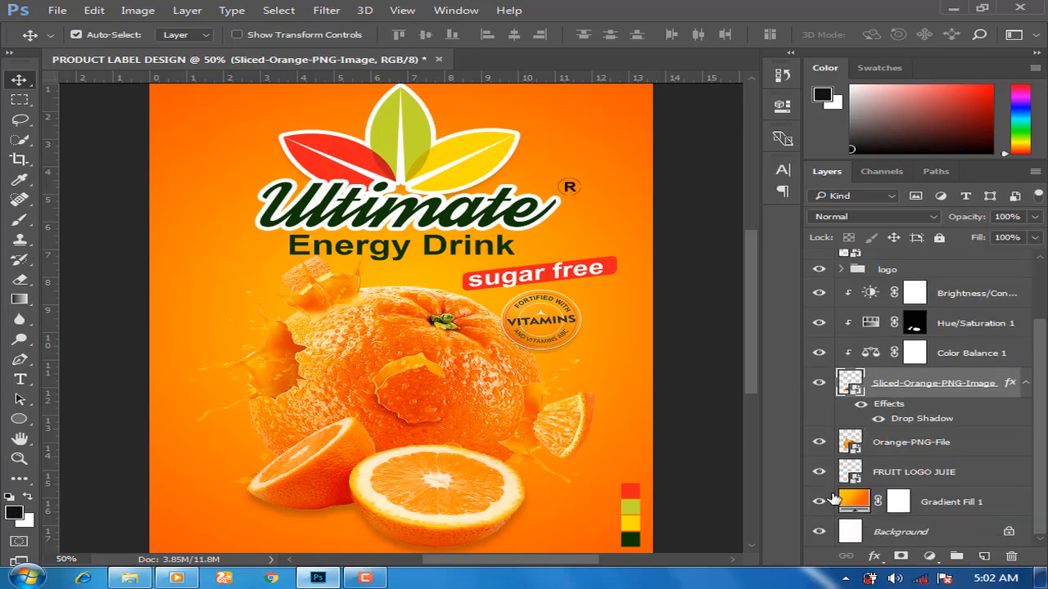
pyautogui.click(897, 444)
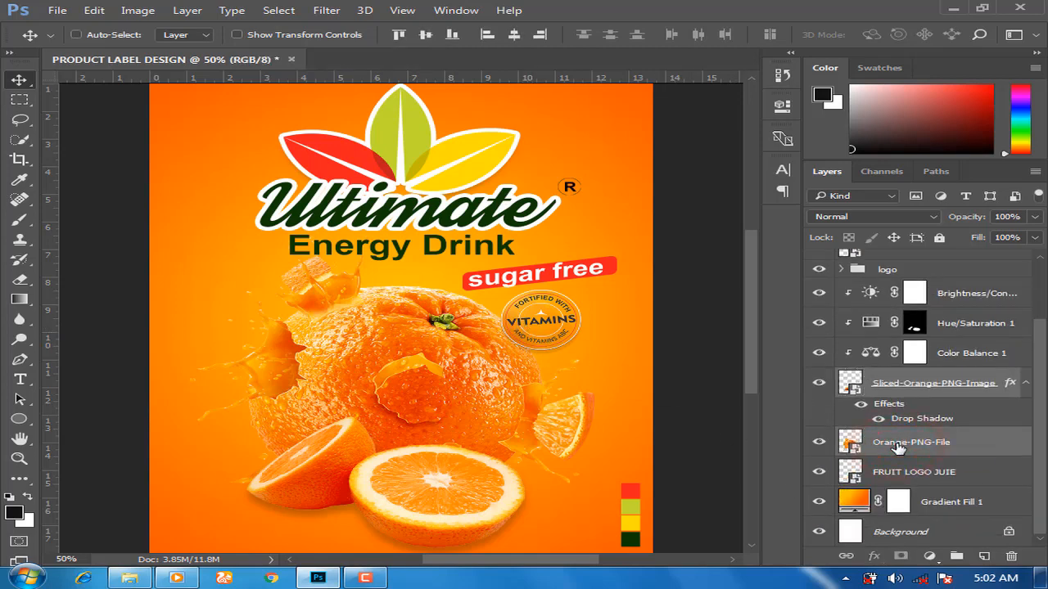
pyautogui.hotkey('ctrl', 'g')
pyautogui.doubleClick(897, 366)
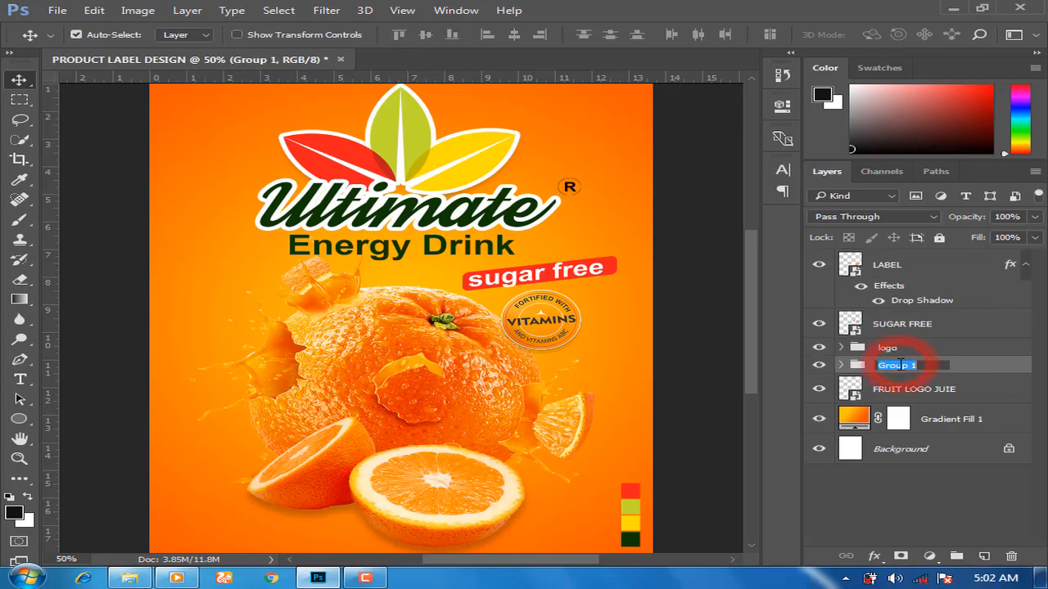
pyautogui.write('fruit')
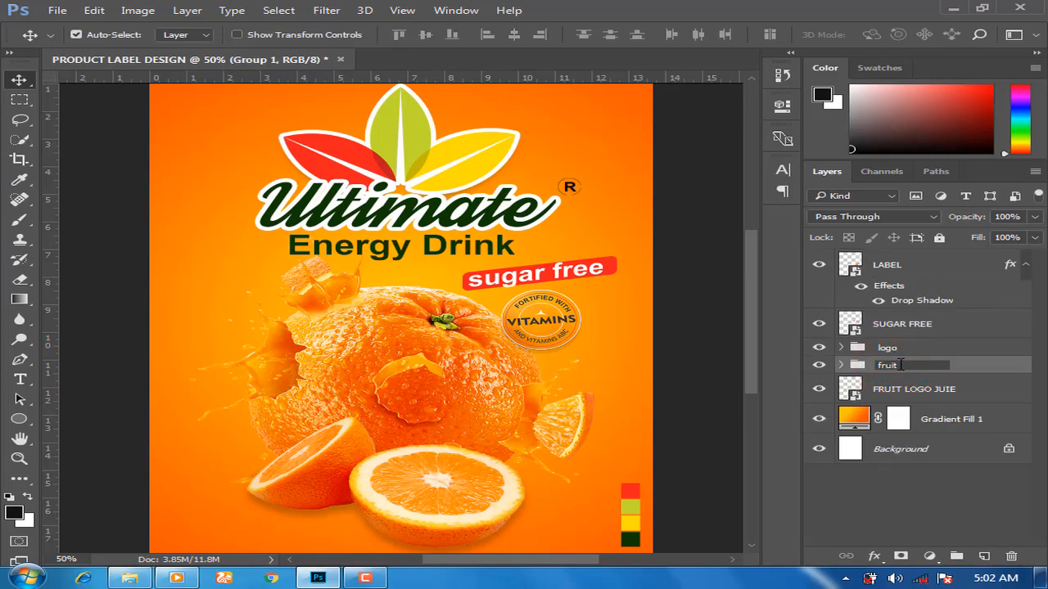
pyautogui.write('s')
pyautogui.press('Return')
# - Group the SUGAR FREE and LABEL badge layers together
pyautogui.click(898, 324)
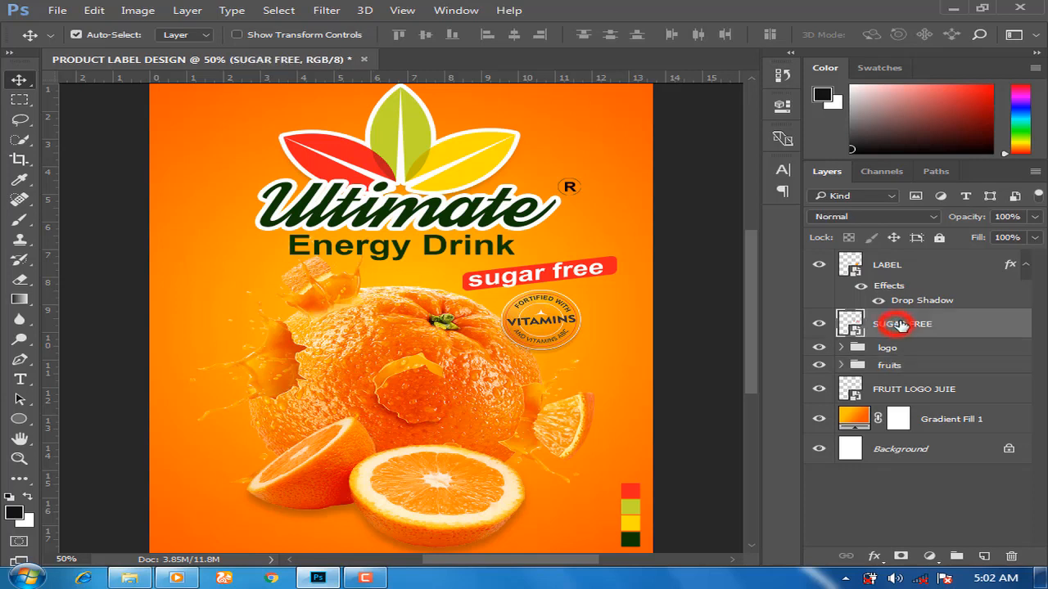
pyautogui.keyDown('ctrl'); pyautogui.click(892, 264); pyautogui.keyUp('ctrl')
pyautogui.hotkey('ctrl', 'g')
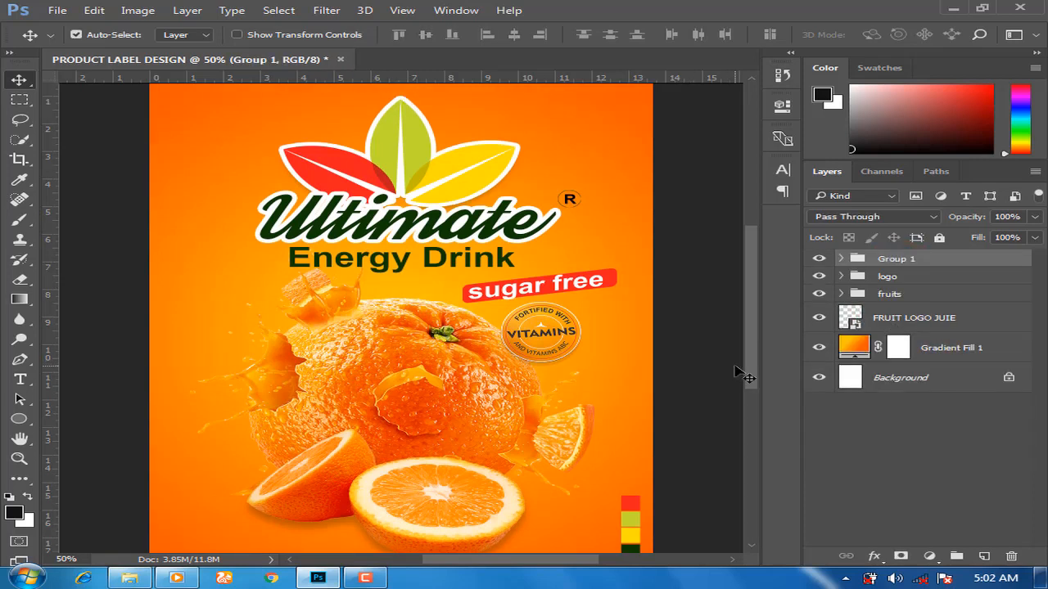
pyautogui.hotkey('ctrl', '-')
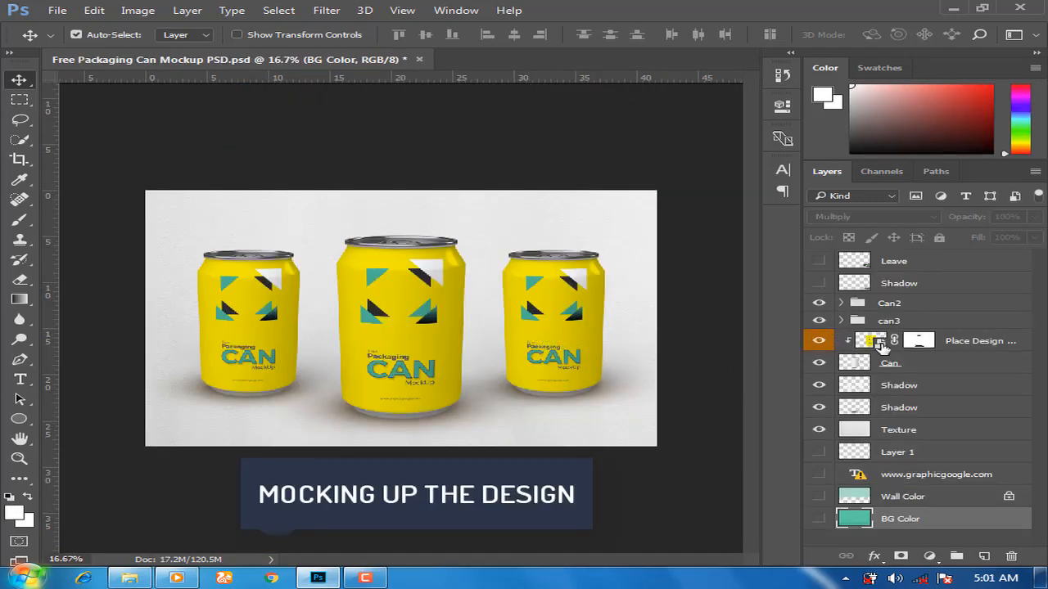
# - Open the can mockup's Place Design smart object and embed the PRODUCT PACKAGE DESIGN EDIT JPEG over its yellow artwork at 100%
pyautogui.click(881, 345)
pyautogui.doubleClick(882, 346)
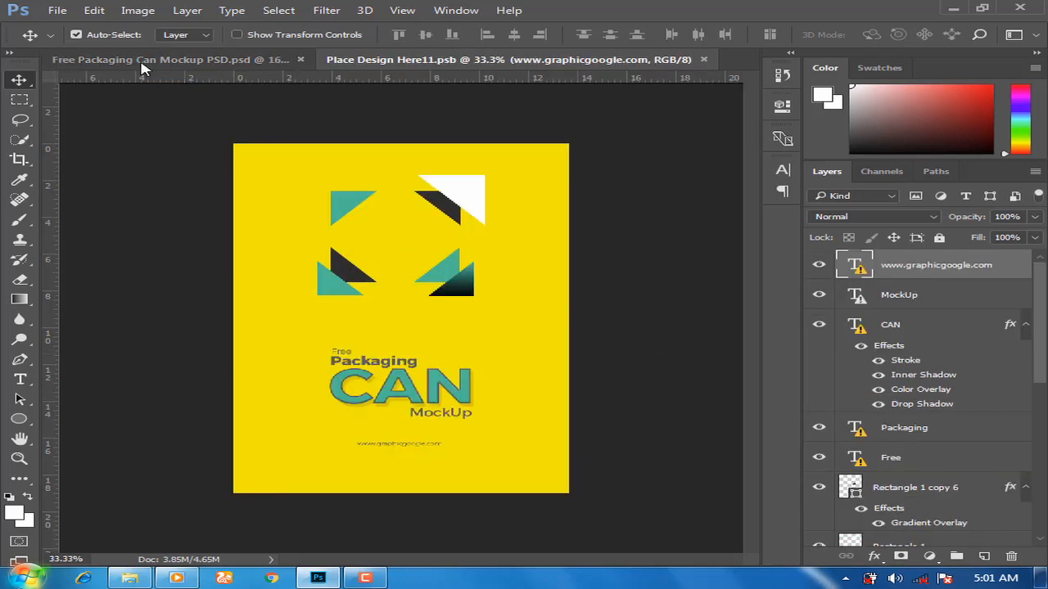
pyautogui.click(57, 10)
pyautogui.click(123, 296)
pyautogui.scroll(-10, 332, 215)
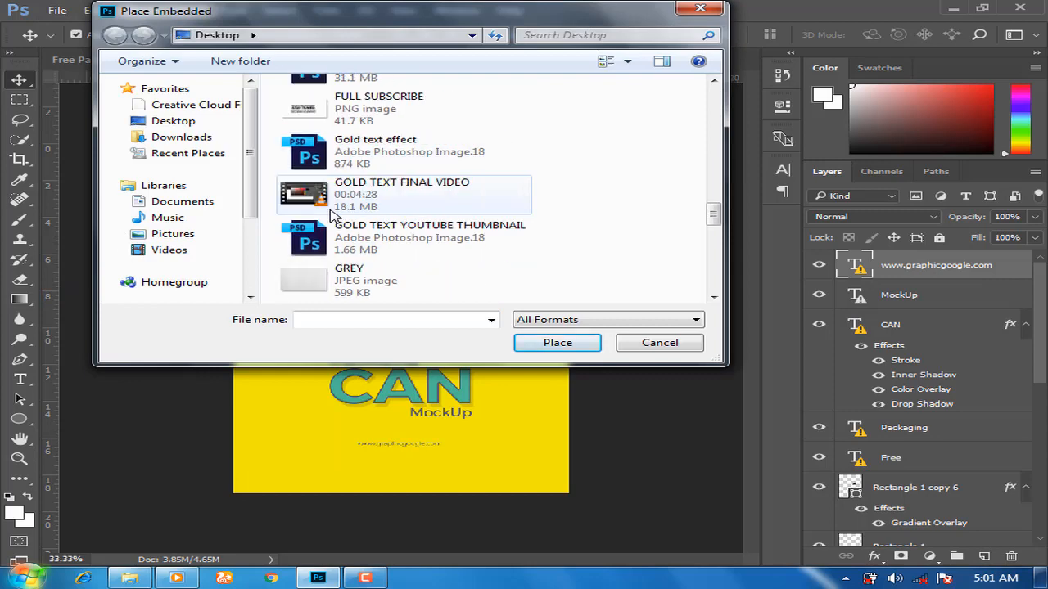
pyautogui.scroll(1, 340, 205)
pyautogui.click(344, 190)
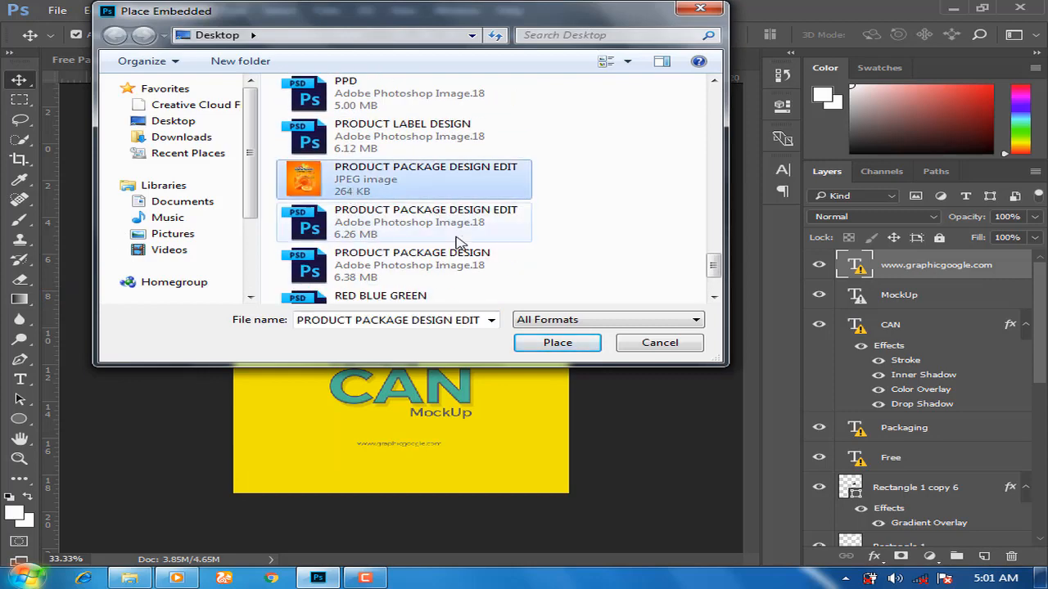
pyautogui.click(564, 347)
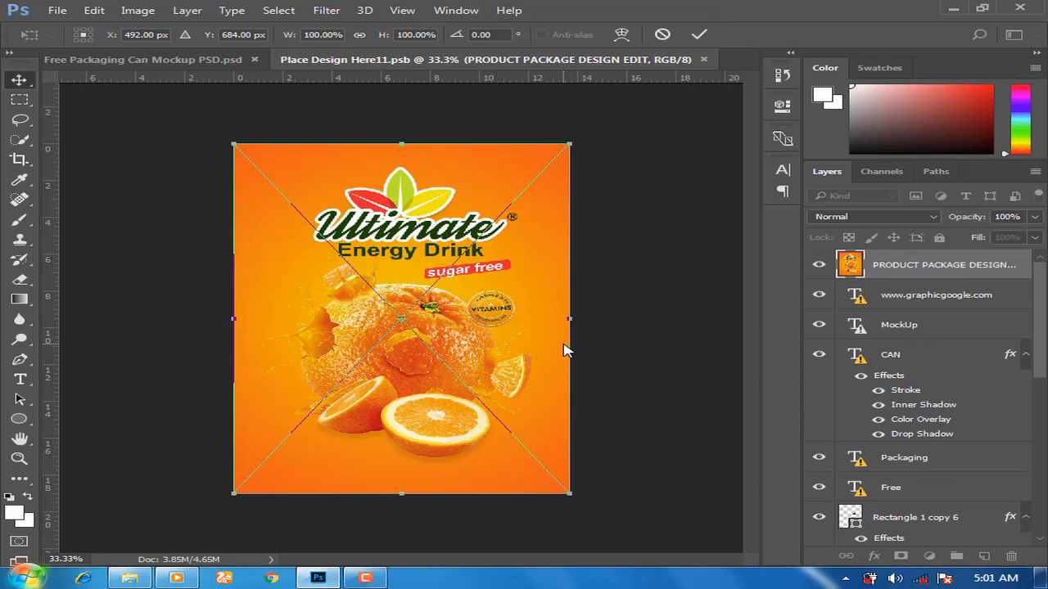
pyautogui.press('Return')
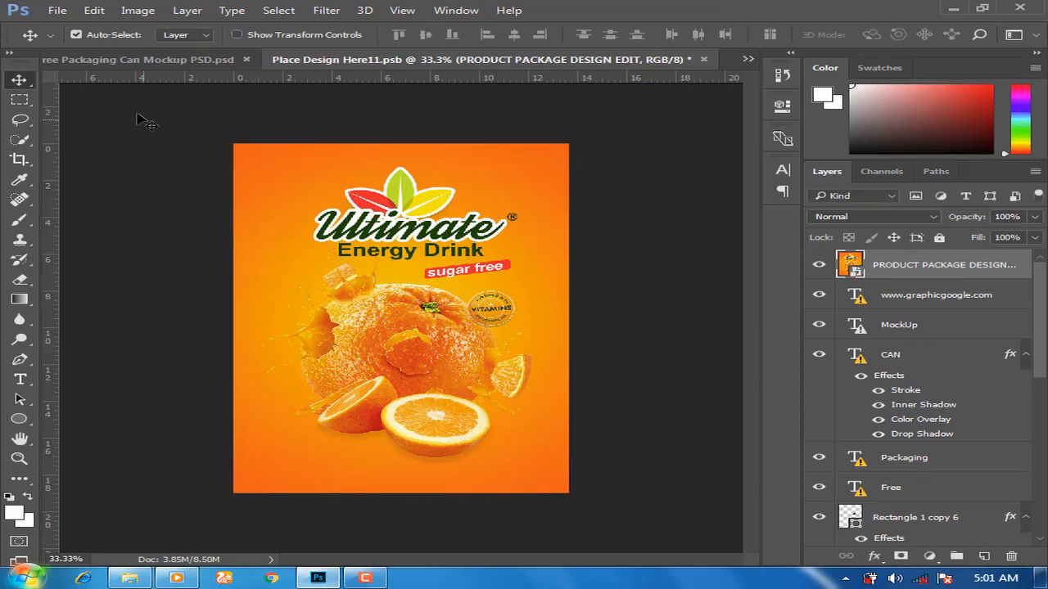
# - Save the Place Design Here11.psb contents to update the cans, and close it to return to the can mockup
pyautogui.click(54, 10)
pyautogui.click(73, 165)
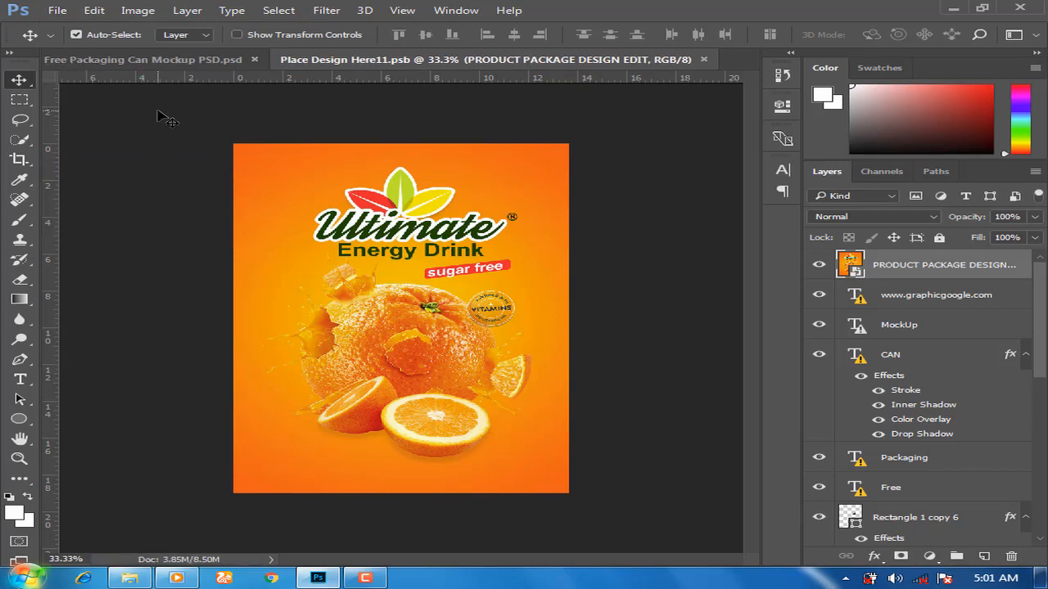
pyautogui.click(196, 60)
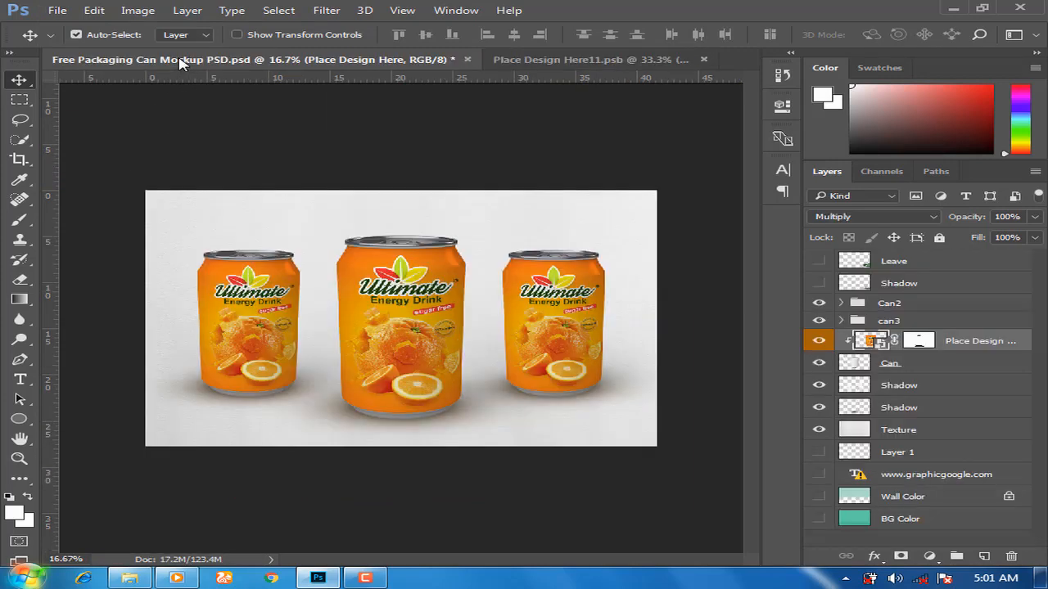
pyautogui.click(584, 60)
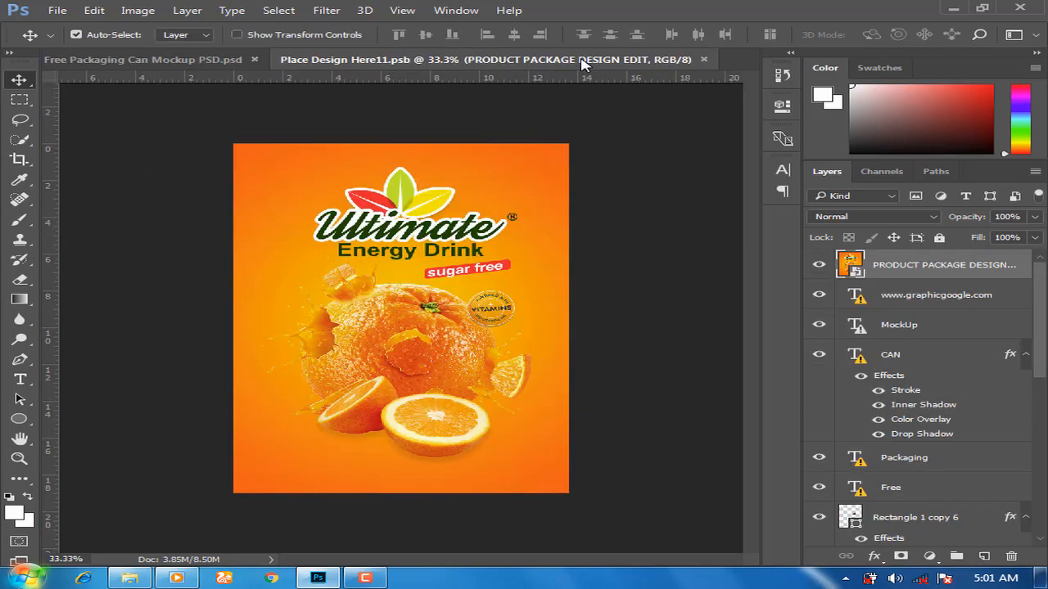
pyautogui.click(703, 60)
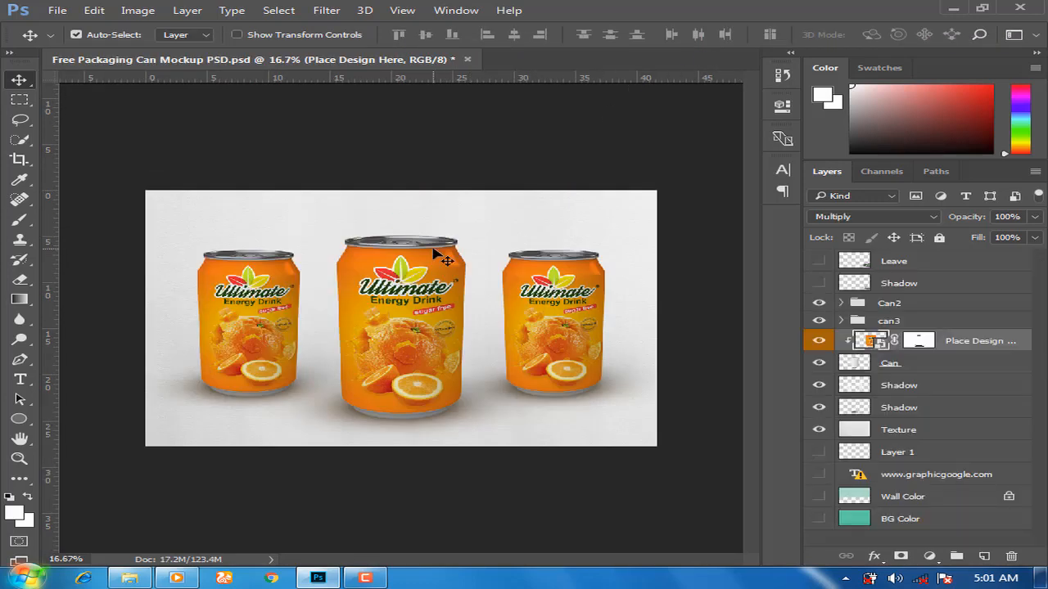
pyautogui.hotkey('ctrl', '+')
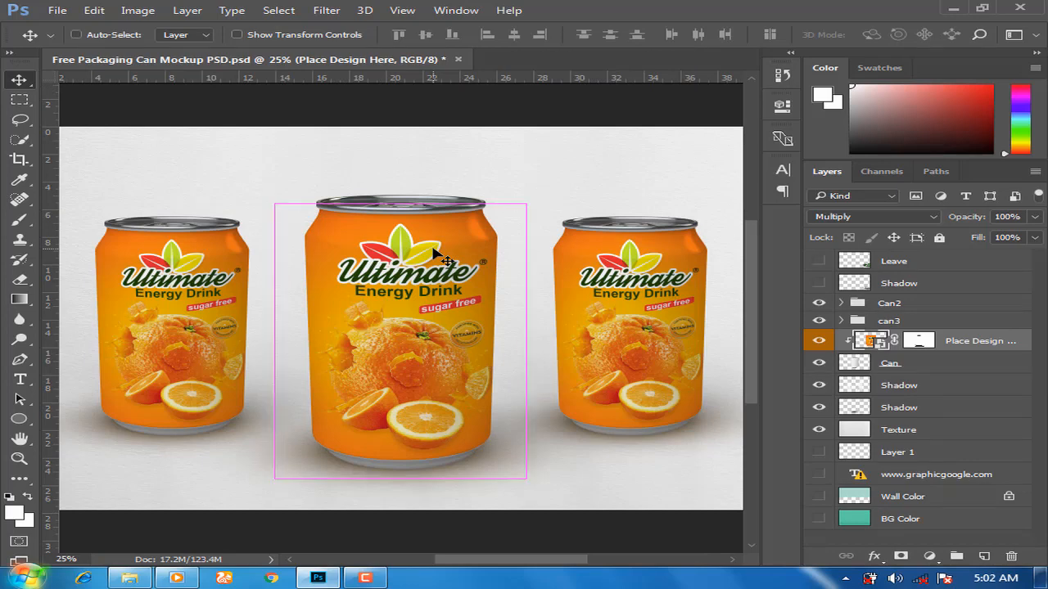
pyautogui.hotkey('ctrl', '-')
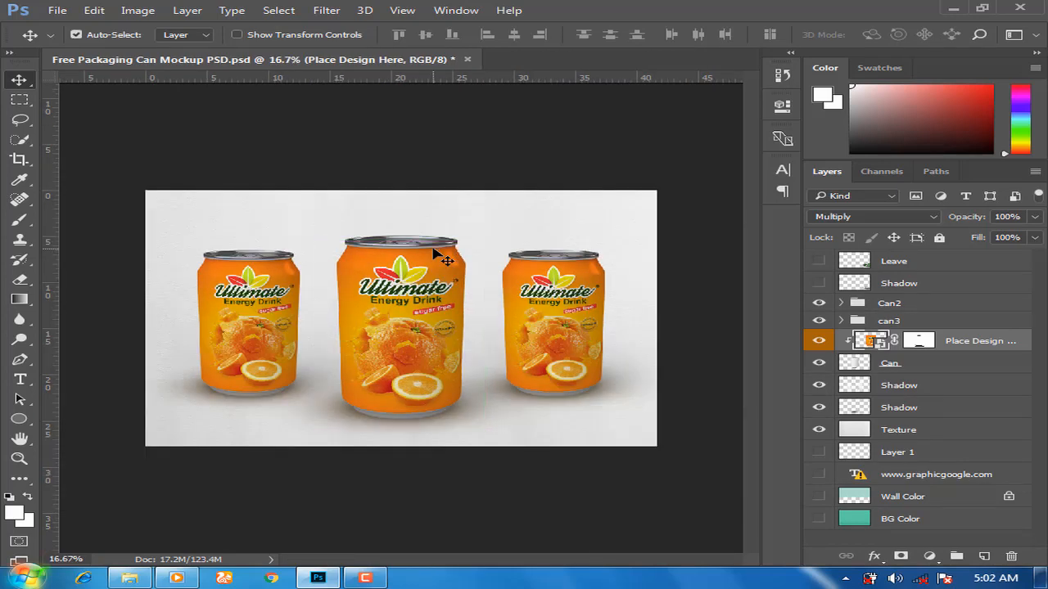